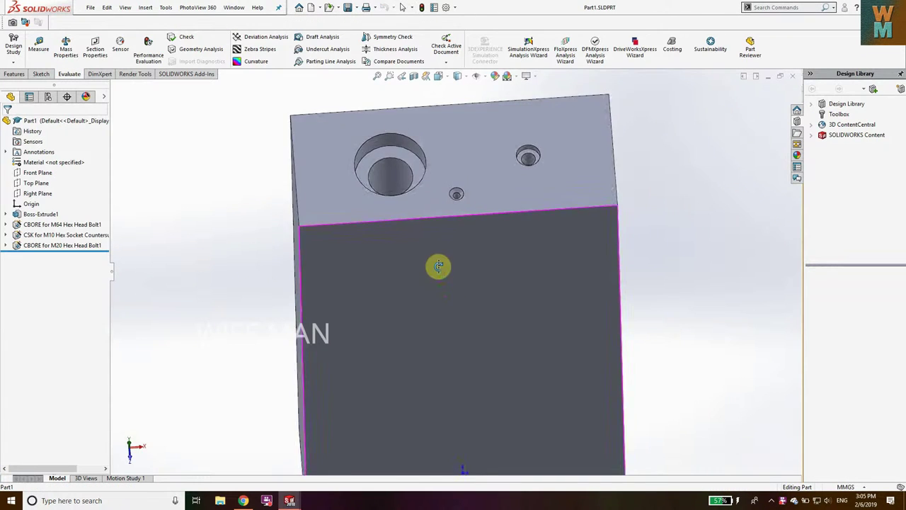
- Orbit and zoom the block to inspect its top face and holes
{"action": "mouse_move", "coordinate": [435, 265]}
{"action": "middle_mouse_down"}
{"action": "mouse_move", "coordinate": [415, 212]}
{"action": "mouse_move", "coordinate": [511, 271]}
{"action": "mouse_move", "coordinate": [457, 239]}
{"action": "mouse_move", "coordinate": [418, 271]}
{"action": "mouse_move", "coordinate": [489, 292]}
{"action": "middle_mouse_up"}
{"action": "left_click", "coordinate": [402, 201]}
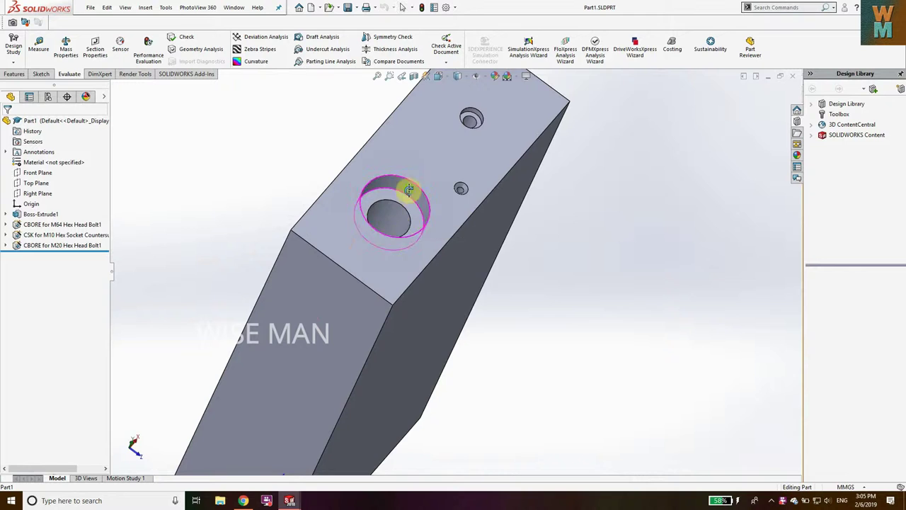
{"action": "middle_click_drag", "start_coordinate": [404, 189], "coordinate": [445, 202]}
{"action": "scroll", "coordinate": [481, 182], "scroll_direction": "down", "scroll_amount": 3}
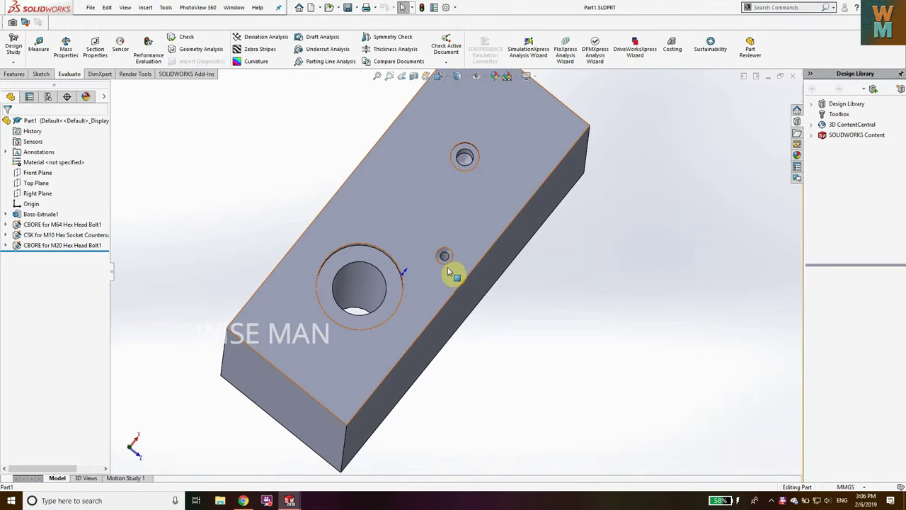
{"action": "middle_click_drag", "start_coordinate": [485, 227], "coordinate": [399, 263]}
{"action": "scroll", "coordinate": [439, 276], "scroll_direction": "down", "scroll_amount": 5}
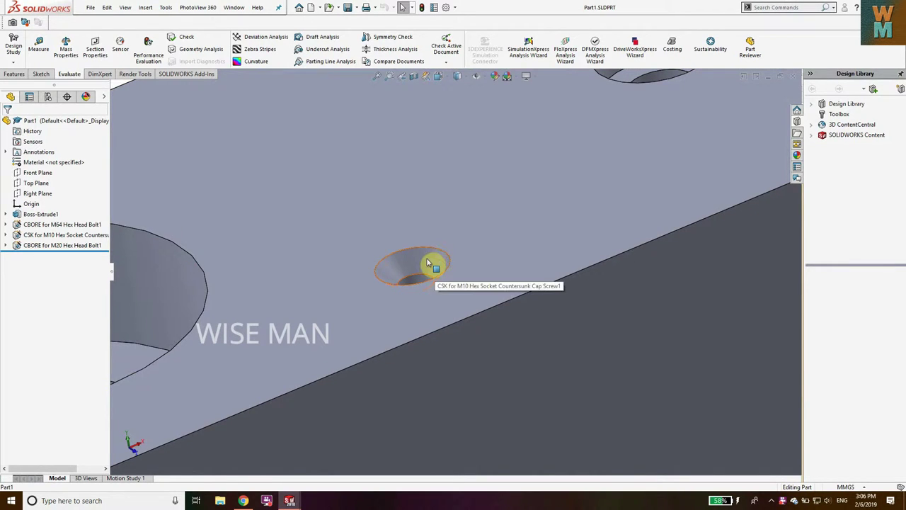
{"action": "middle_click_drag", "start_coordinate": [442, 247], "coordinate": [453, 356]}
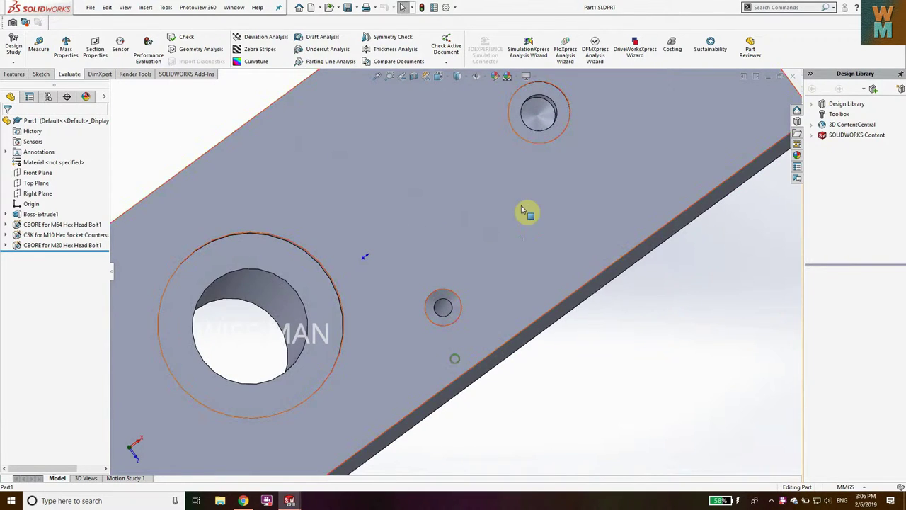
{"action": "key", "text": "f"}
{"action": "middle_click_drag", "start_coordinate": [479, 257], "coordinate": [339, 206]}
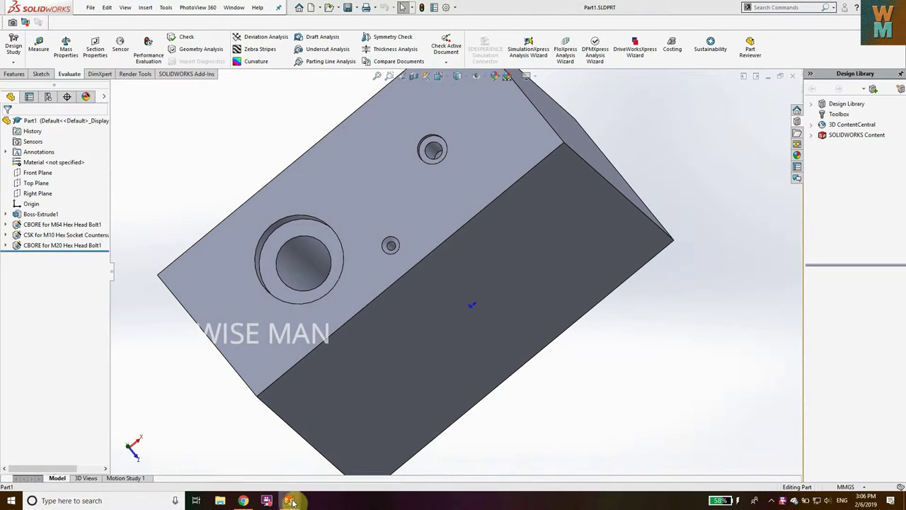
- From the Part1 drawing window, create a new drawing, Draw2, using the draw template
{"action": "mouse_move", "coordinate": [289, 499]}
{"action": "left_click", "coordinate": [269, 469]}
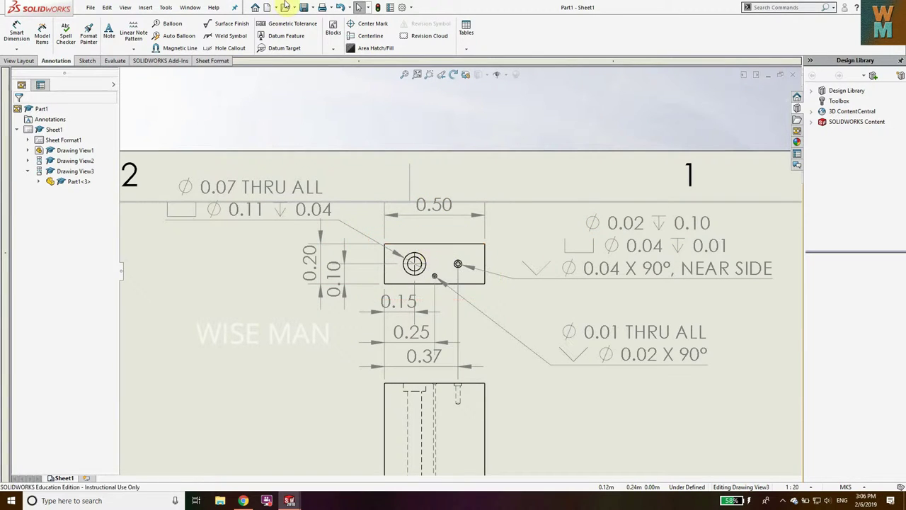
{"action": "left_click", "coordinate": [93, 8]}
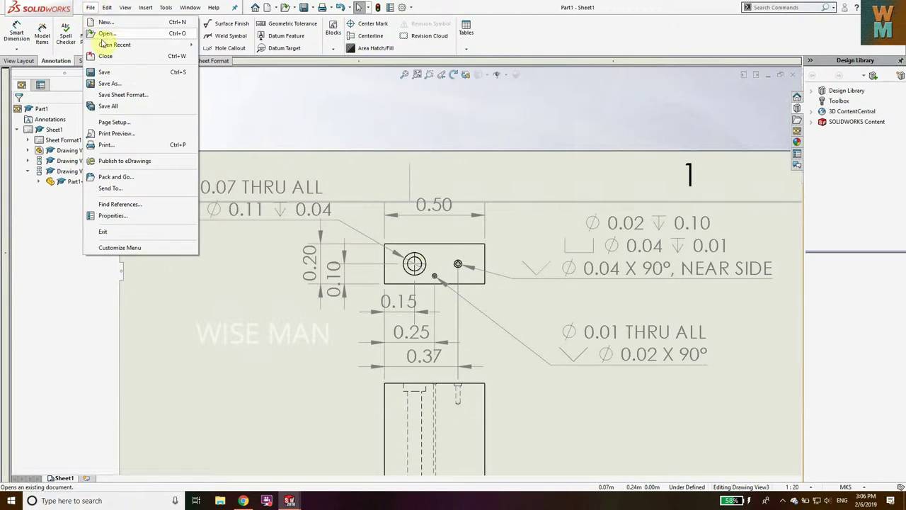
{"action": "left_click", "coordinate": [106, 24]}
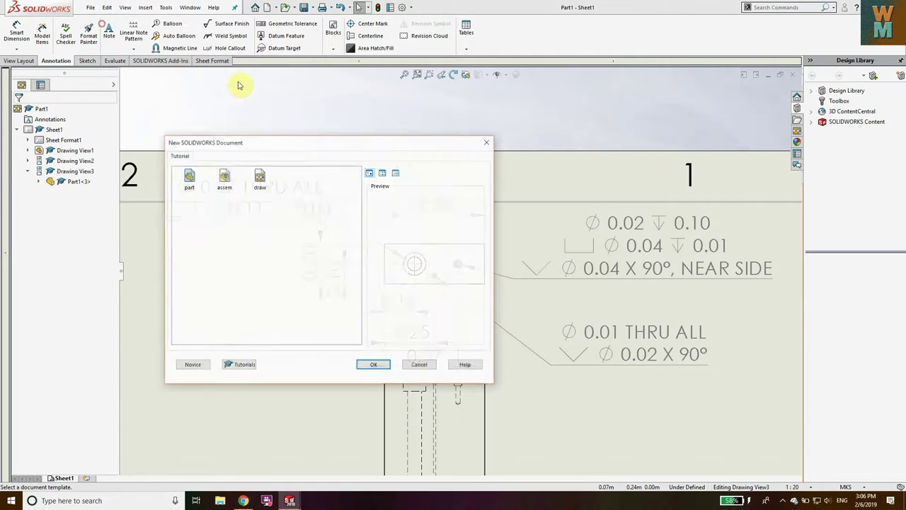
{"action": "left_click", "coordinate": [262, 179]}
{"action": "left_click", "coordinate": [376, 365]}
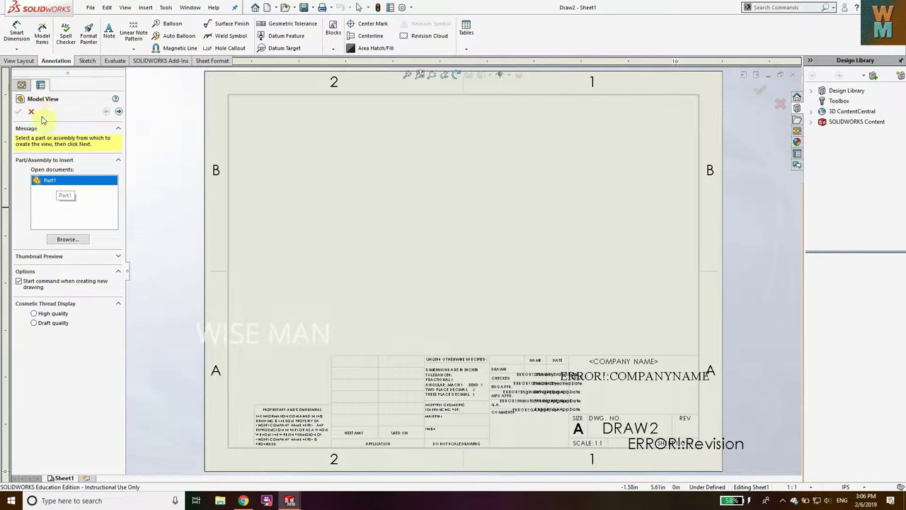
- Place Part1's front view on the sheet with a projected top view above it
{"action": "left_click", "coordinate": [118, 113]}
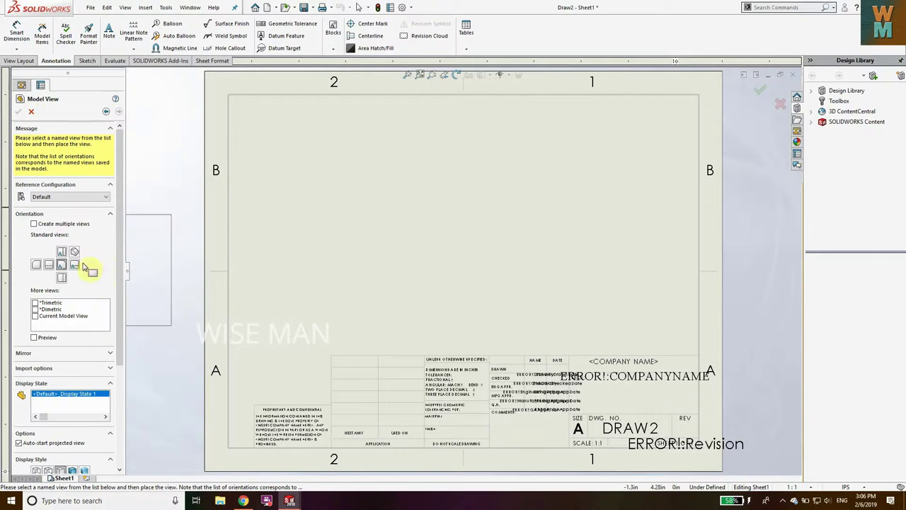
{"action": "left_click", "coordinate": [486, 237]}
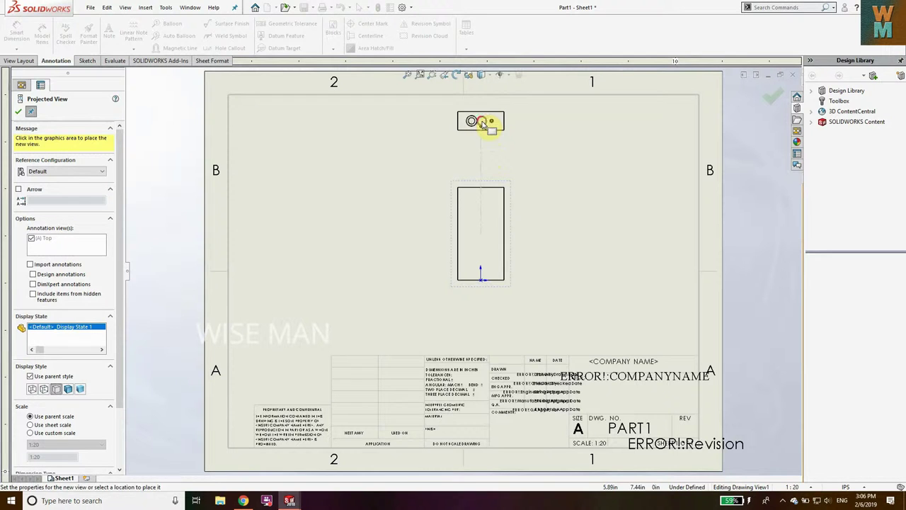
{"action": "left_click", "coordinate": [481, 121]}
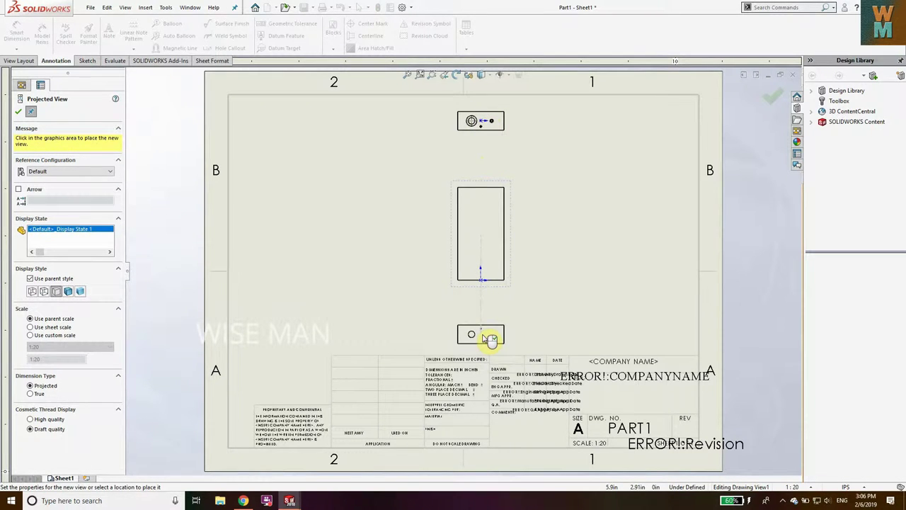
{"action": "key", "text": "Escape"}
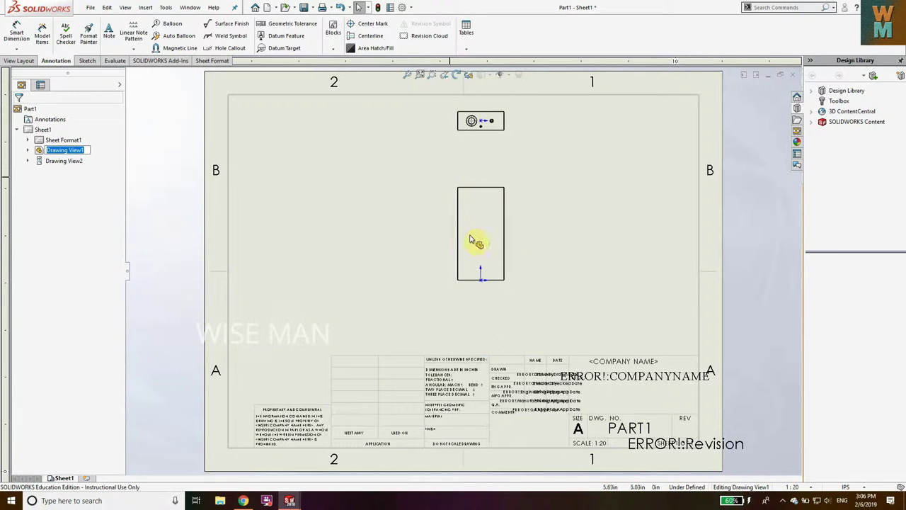
{"action": "left_click", "coordinate": [512, 251]}
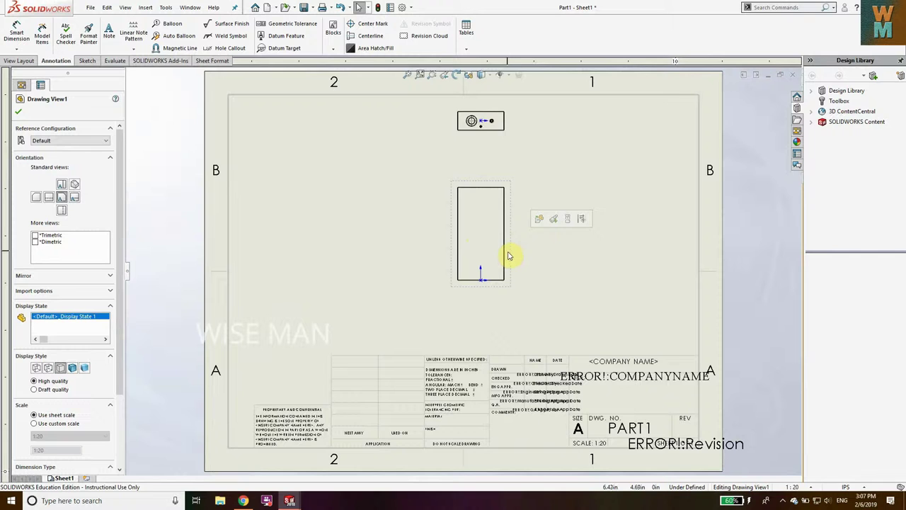
- Drag the front view (Drawing View1) lower on the sheet
{"action": "left_click_drag", "start_coordinate": [509, 257], "coordinate": [508, 308]}
{"action": "left_click", "coordinate": [543, 156]}
{"action": "scroll", "coordinate": [496, 303], "scroll_direction": "down", "scroll_amount": 3}
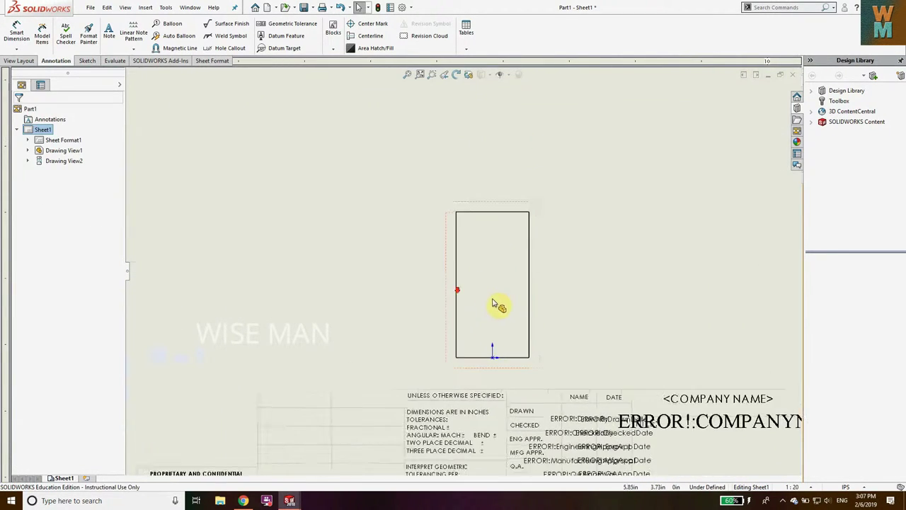
{"action": "scroll", "coordinate": [483, 281], "scroll_direction": "up", "scroll_amount": 5}
{"action": "scroll", "coordinate": [491, 177], "scroll_direction": "up", "scroll_amount": 1}
{"action": "scroll", "coordinate": [480, 170], "scroll_direction": "down", "scroll_amount": 2}
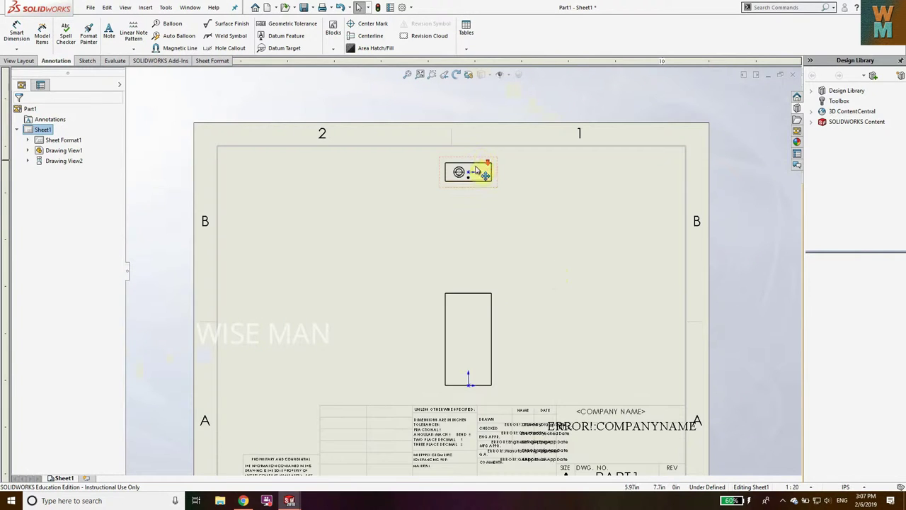
{"action": "scroll", "coordinate": [490, 240], "scroll_direction": "up", "scroll_amount": 1}
- Hide the origin markers in the drawing views via View > Hide/Show > Origins
{"action": "left_click", "coordinate": [125, 8]}
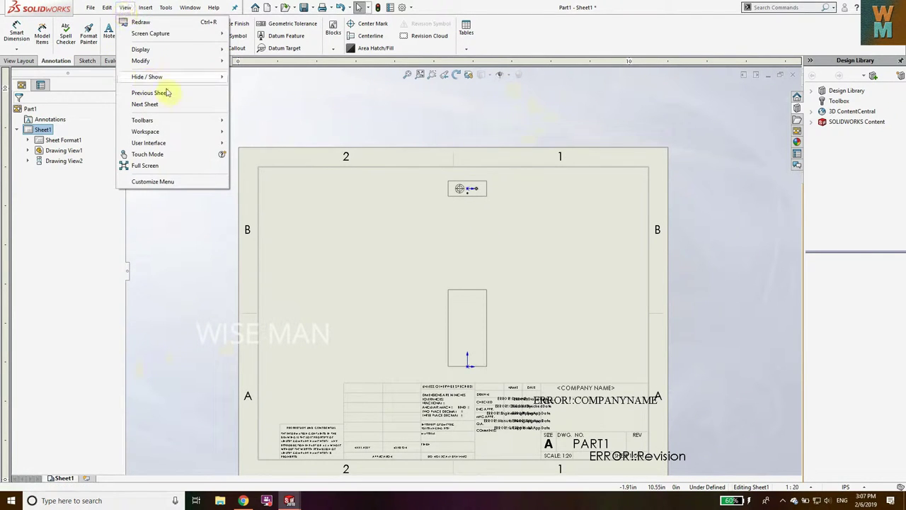
{"action": "mouse_move", "coordinate": [191, 78]}
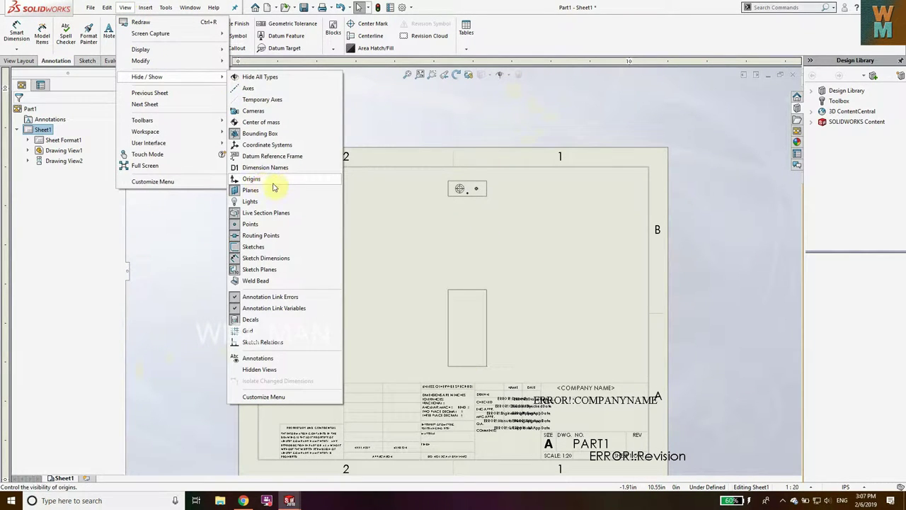
{"action": "left_click", "coordinate": [532, 320]}
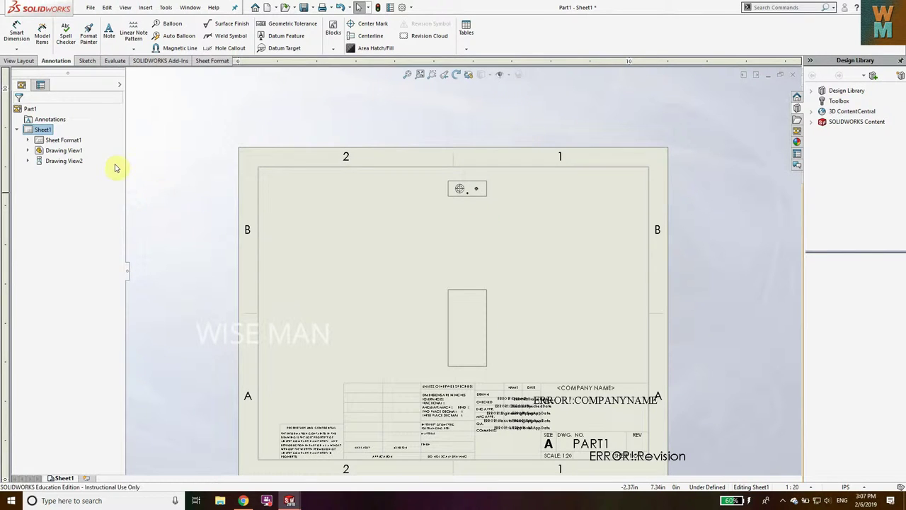
- Adjust the display style of the top and front views, then accept the view settings
{"action": "left_click", "coordinate": [473, 192]}
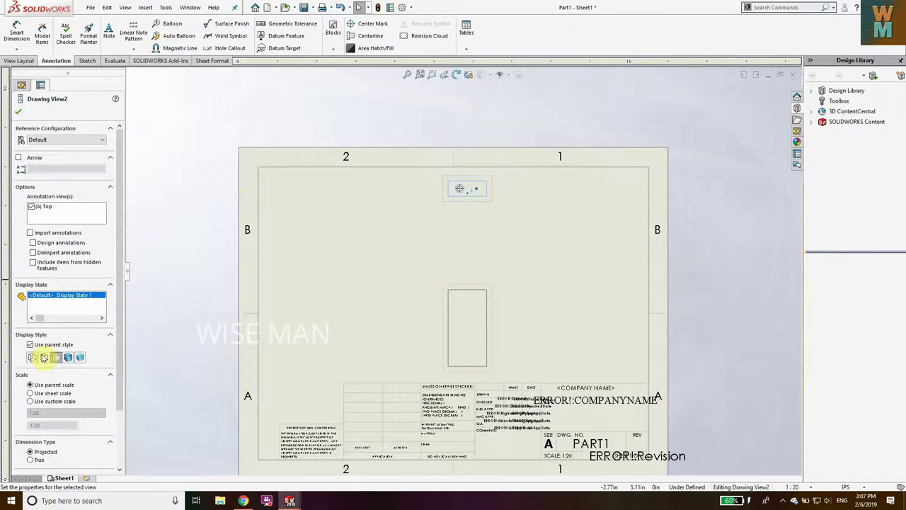
{"action": "left_click", "coordinate": [43, 357]}
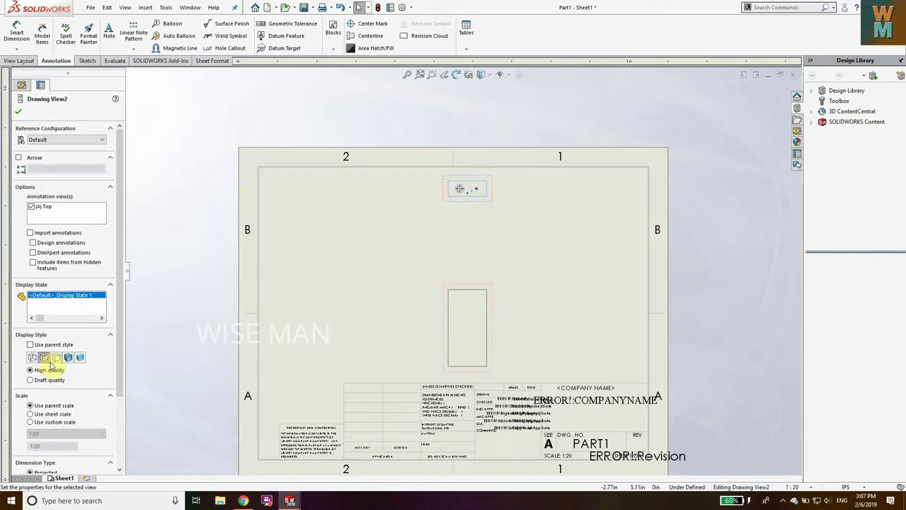
{"action": "left_click", "coordinate": [483, 290]}
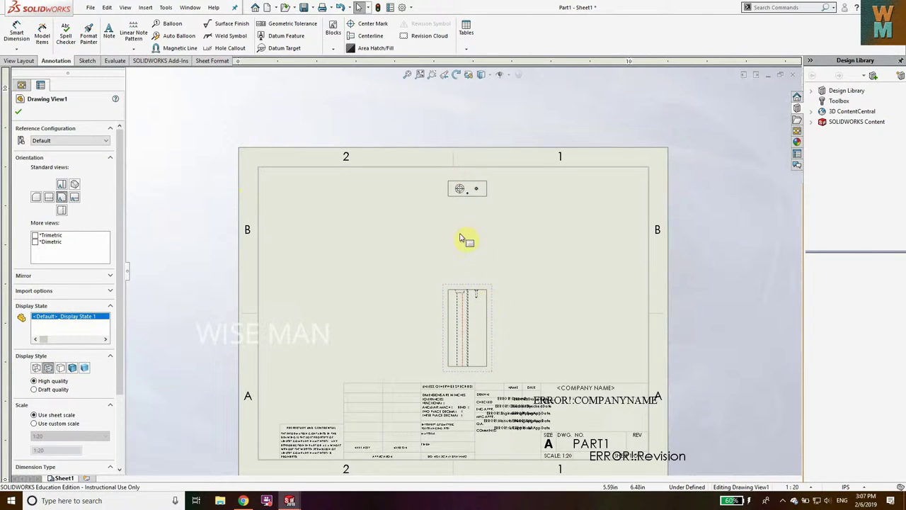
{"action": "scroll", "coordinate": [476, 315], "scroll_direction": "down", "scroll_amount": 3}
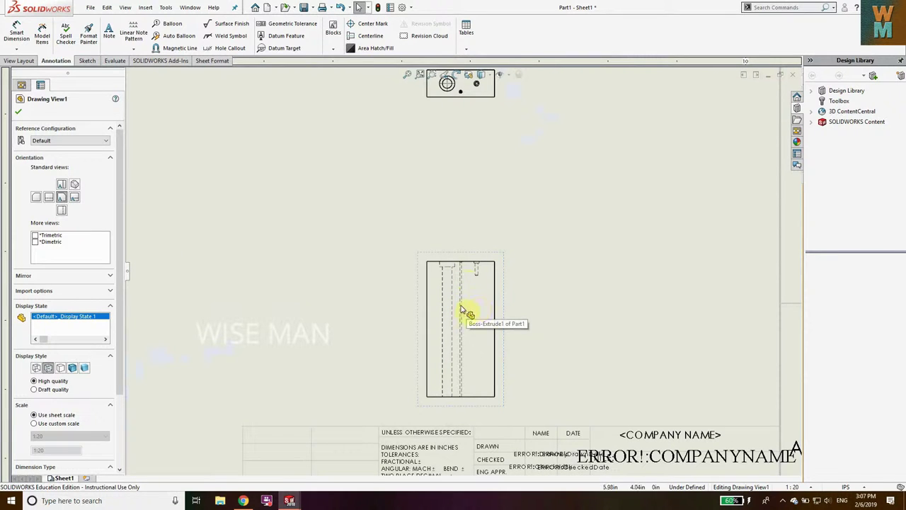
{"action": "scroll", "coordinate": [455, 274], "scroll_direction": "down", "scroll_amount": 5}
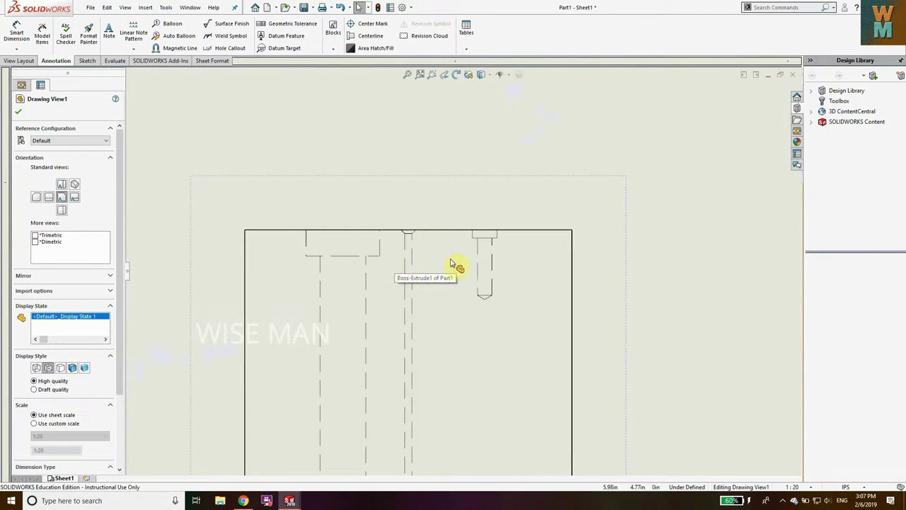
{"action": "scroll", "coordinate": [455, 265], "scroll_direction": "up", "scroll_amount": 6}
{"action": "scroll", "coordinate": [468, 150], "scroll_direction": "down", "scroll_amount": 3}
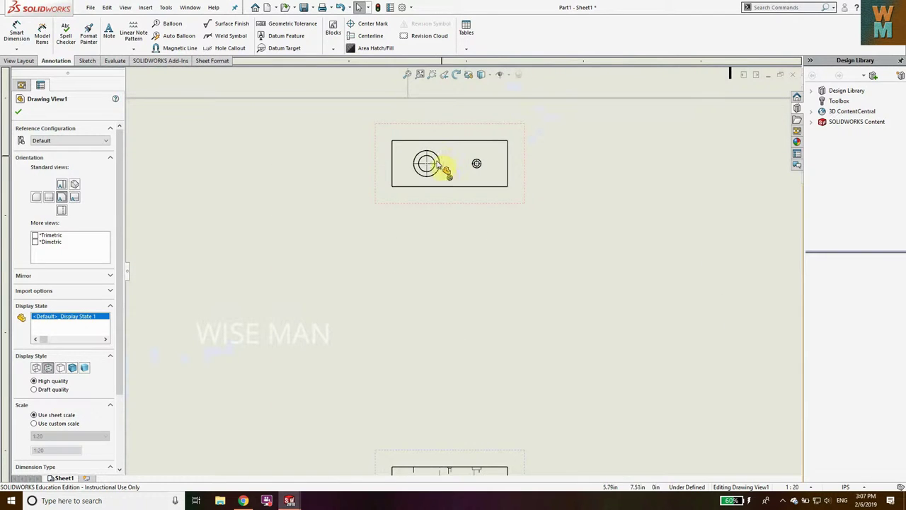
{"action": "left_click", "coordinate": [17, 114]}
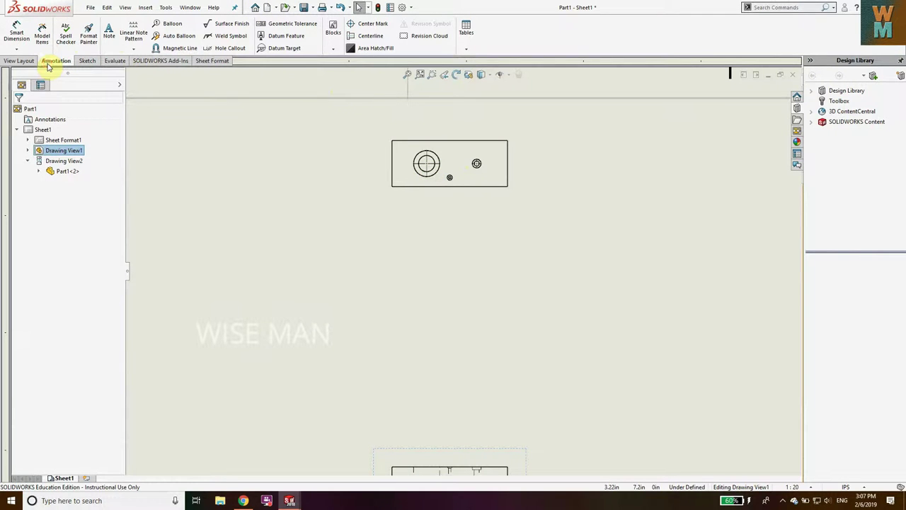
- Dimension the block's left edge with a 7.87 height placed left of the view
{"action": "left_click", "coordinate": [17, 34]}
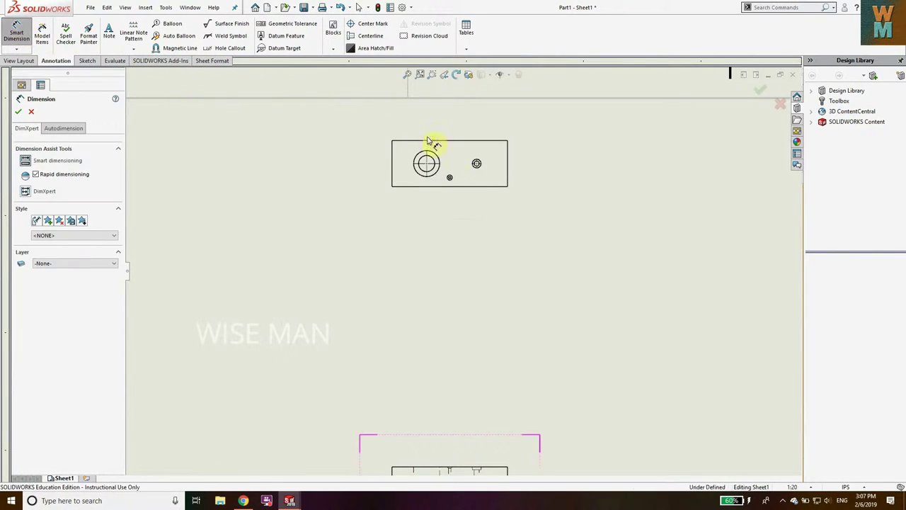
{"action": "scroll", "coordinate": [417, 174], "scroll_direction": "down", "scroll_amount": 4}
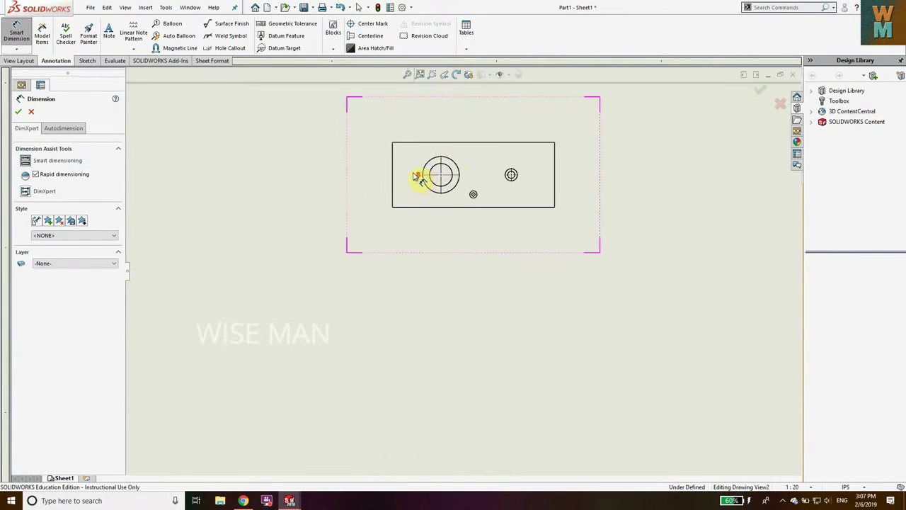
{"action": "left_click", "coordinate": [388, 200]}
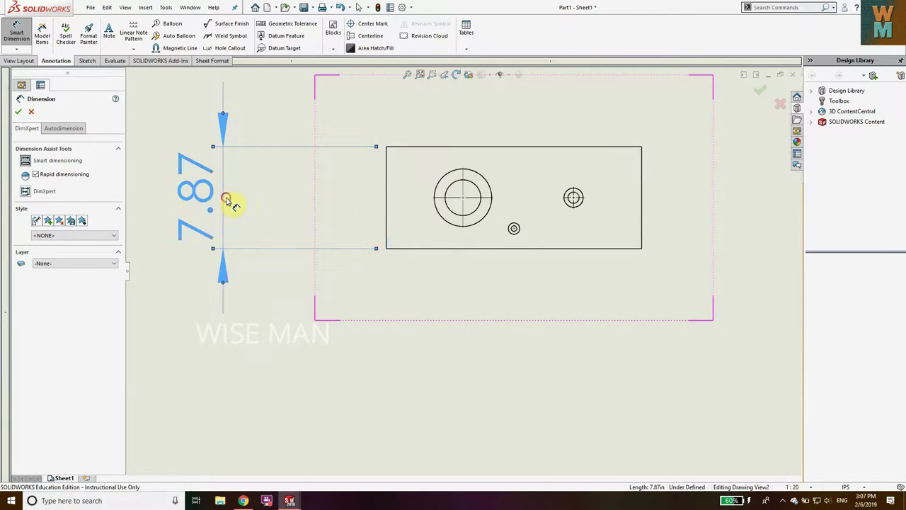
{"action": "left_click", "coordinate": [227, 200]}
- Add the 19.69 overall length above the view and nudge it into place
{"action": "left_click", "coordinate": [533, 249]}
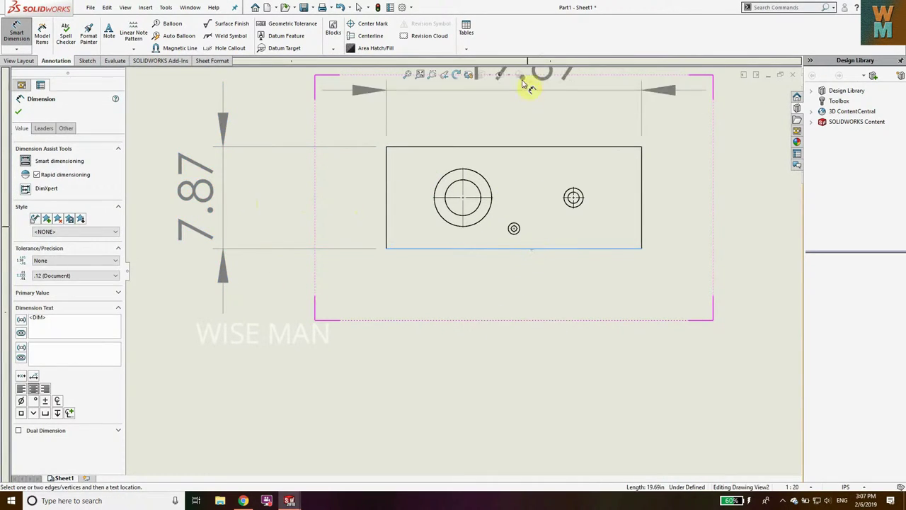
{"action": "scroll", "coordinate": [524, 134], "scroll_direction": "up", "scroll_amount": 3}
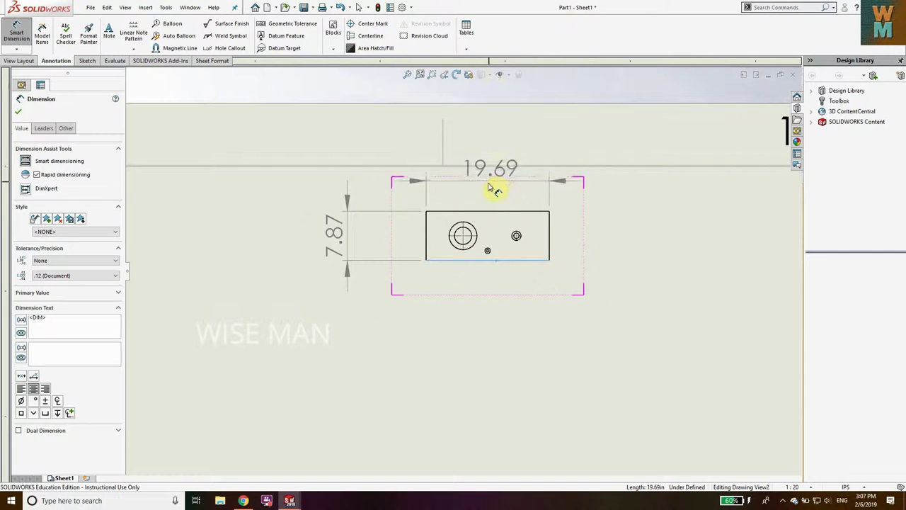
{"action": "left_click", "coordinate": [496, 191]}
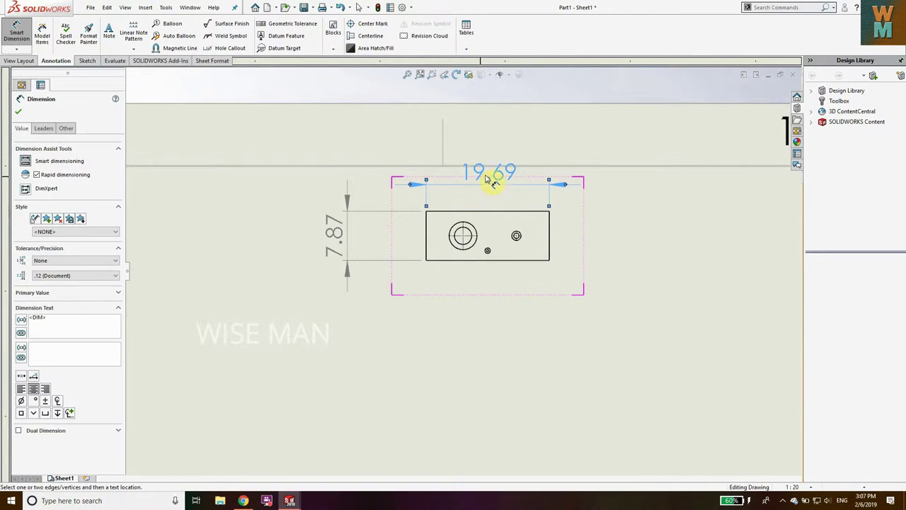
{"action": "left_click_drag", "start_coordinate": [492, 182], "coordinate": [487, 188]}
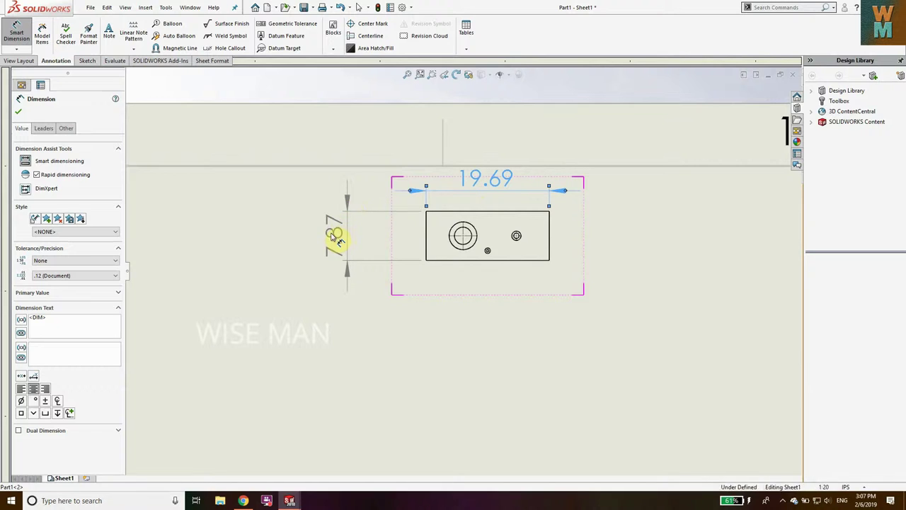
{"action": "left_click", "coordinate": [334, 234]}
{"action": "left_click", "coordinate": [339, 237]}
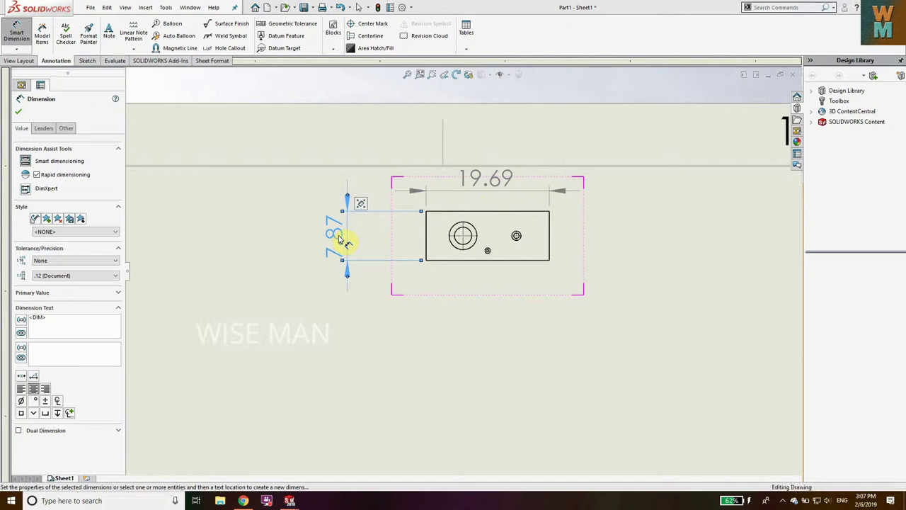
{"action": "scroll", "coordinate": [488, 260], "scroll_direction": "up", "scroll_amount": 2}
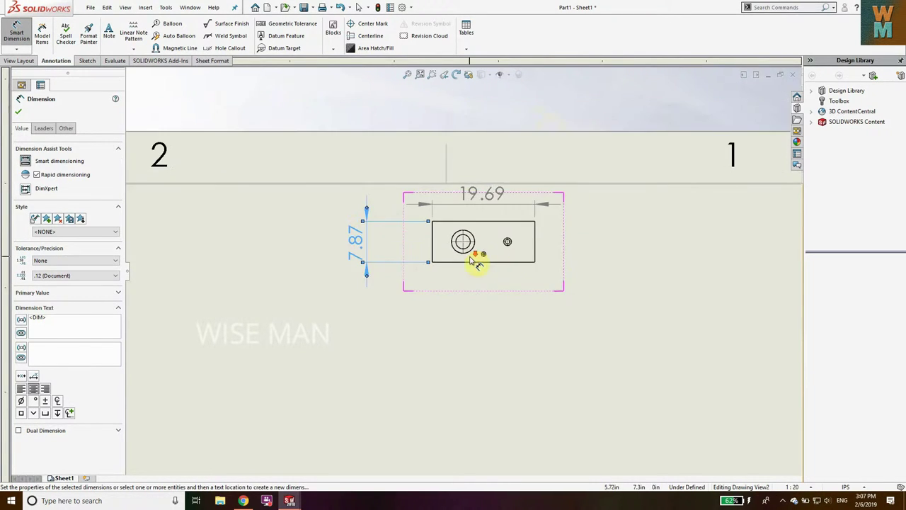
{"action": "scroll", "coordinate": [520, 255], "scroll_direction": "down", "scroll_amount": 3}
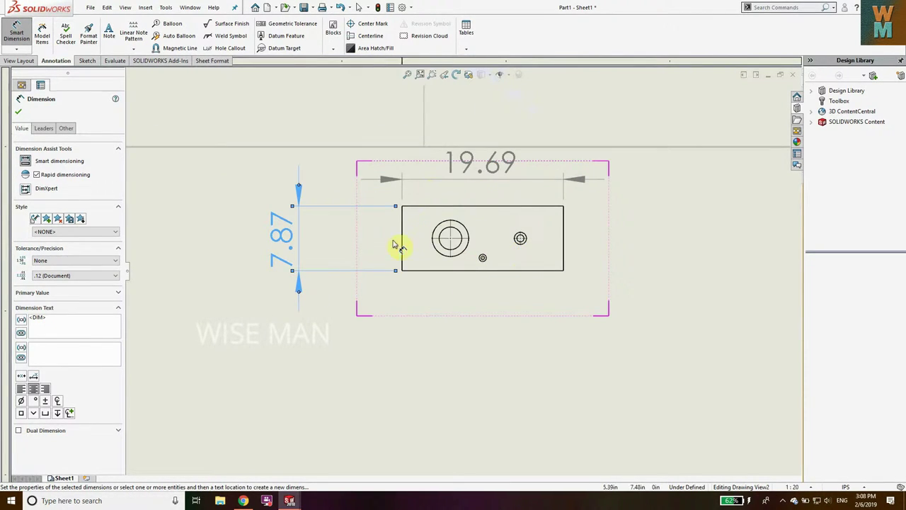
{"action": "left_click", "coordinate": [17, 51]}
- Dimension the three holes horizontally from the lower-left corner: 5.91, 9.84, 14.44, stacked below
{"action": "left_click", "coordinate": [33, 74]}
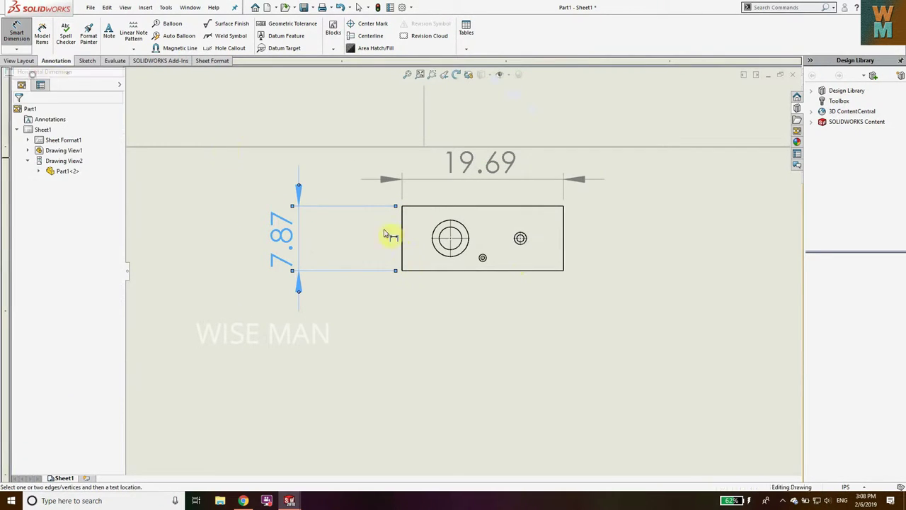
{"action": "scroll", "coordinate": [390, 237], "scroll_direction": "down", "scroll_amount": 3}
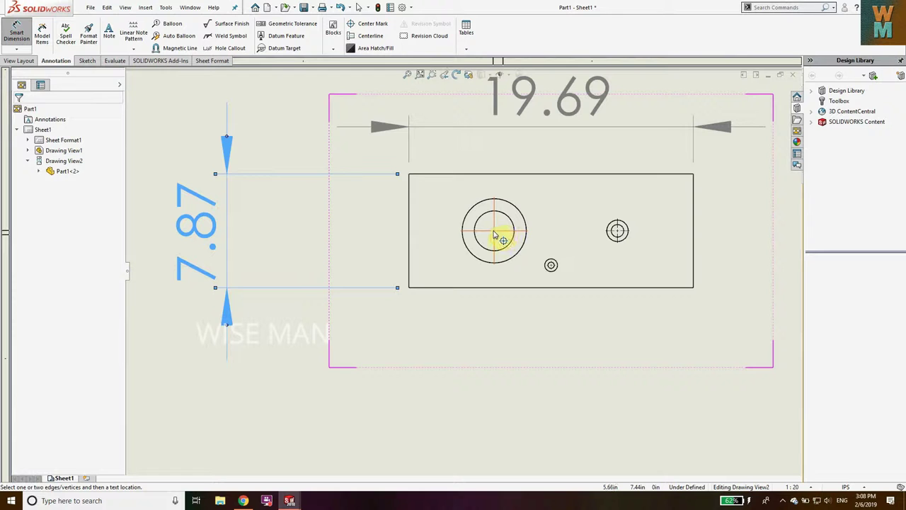
{"action": "left_click", "coordinate": [495, 235]}
{"action": "left_click", "coordinate": [408, 289]}
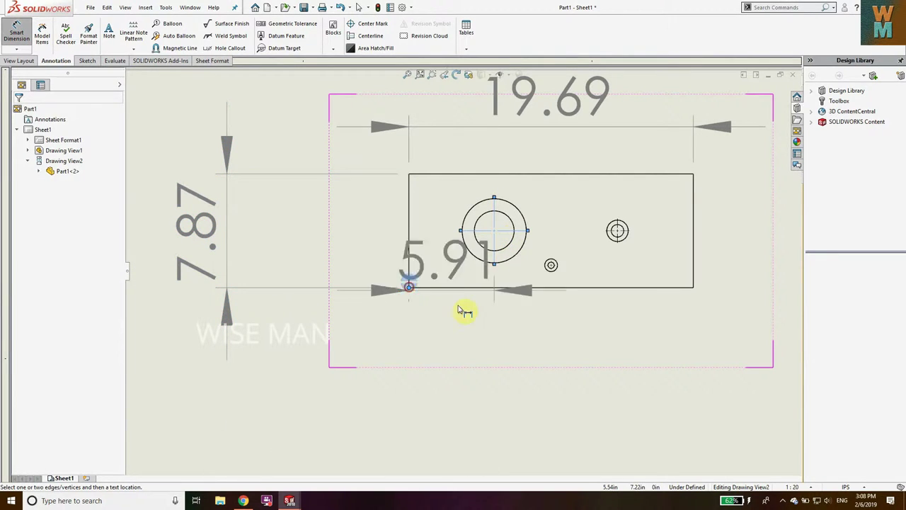
{"action": "left_click", "coordinate": [458, 369]}
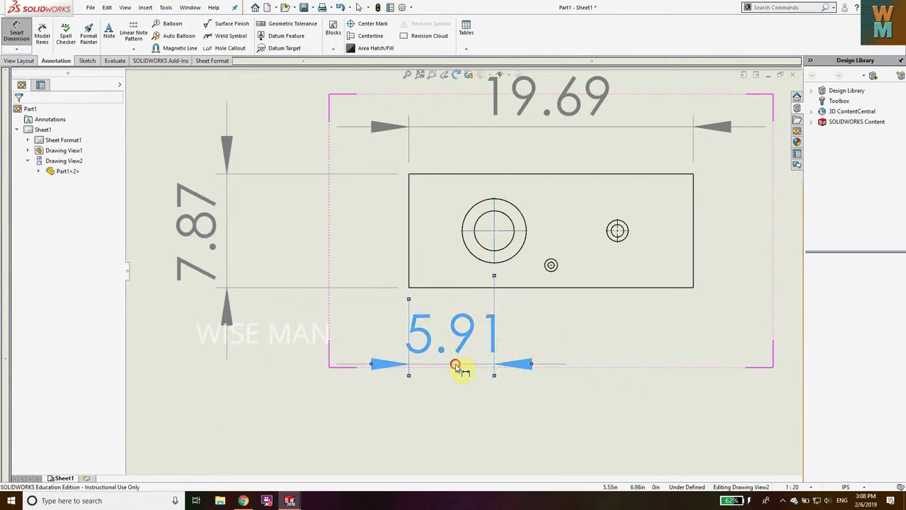
{"action": "left_click", "coordinate": [551, 265]}
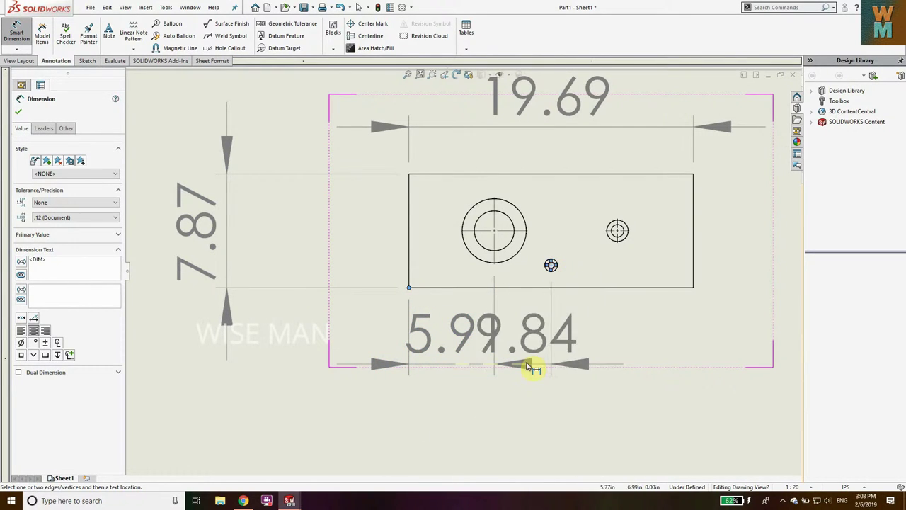
{"action": "left_click", "coordinate": [485, 430]}
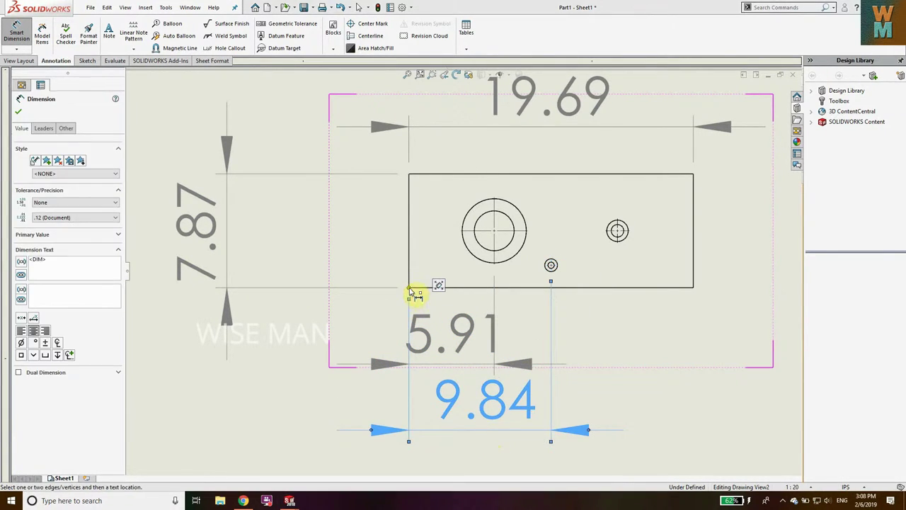
{"action": "left_click", "coordinate": [409, 287]}
{"action": "left_click", "coordinate": [618, 231]}
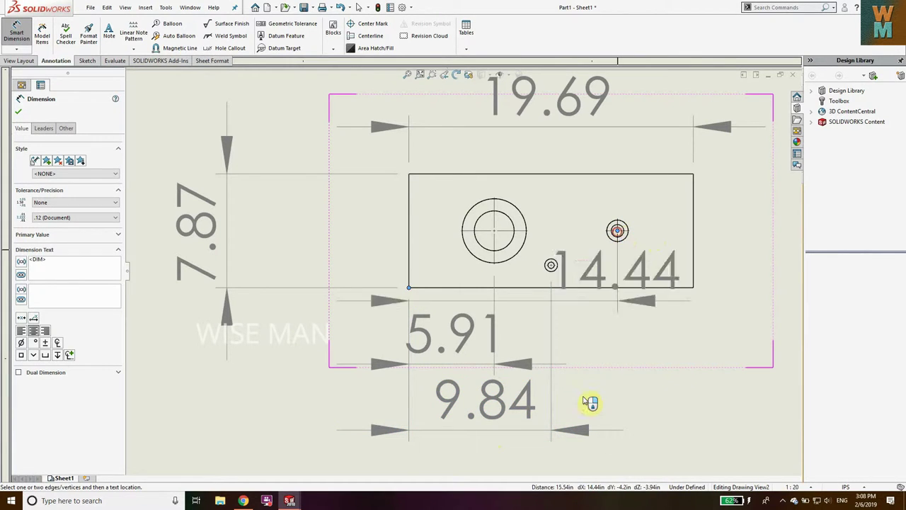
{"action": "scroll", "coordinate": [522, 415], "scroll_direction": "up", "scroll_amount": 1}
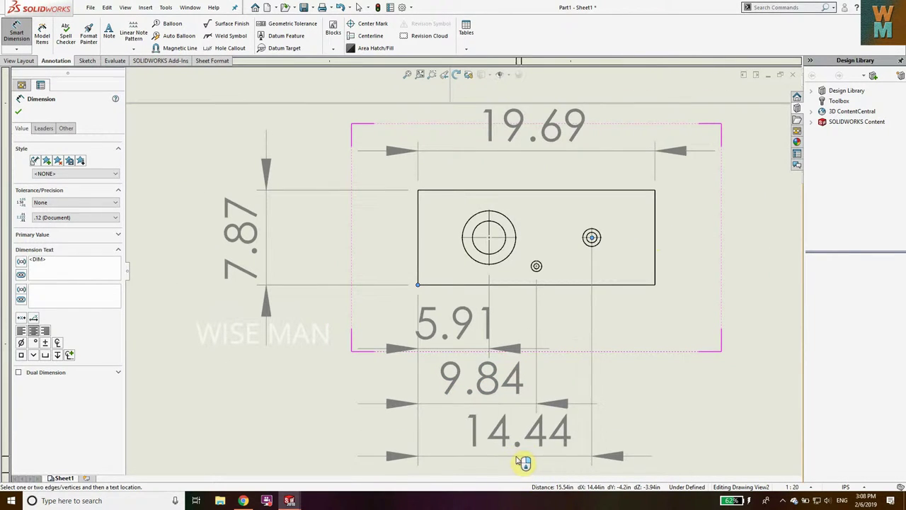
{"action": "left_click", "coordinate": [519, 466]}
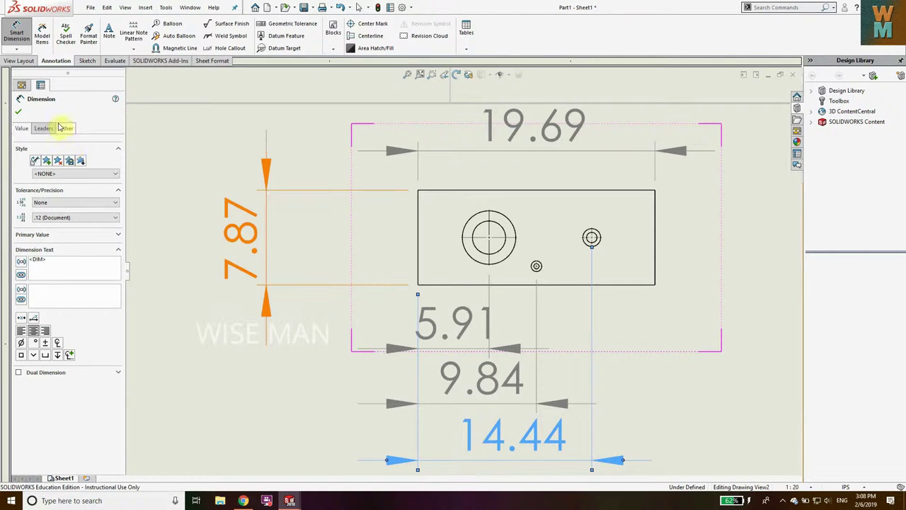
- Attempt a vertical dimension to the large hole, cancelling the unwanted 6.25 value
{"action": "left_click", "coordinate": [16, 50]}
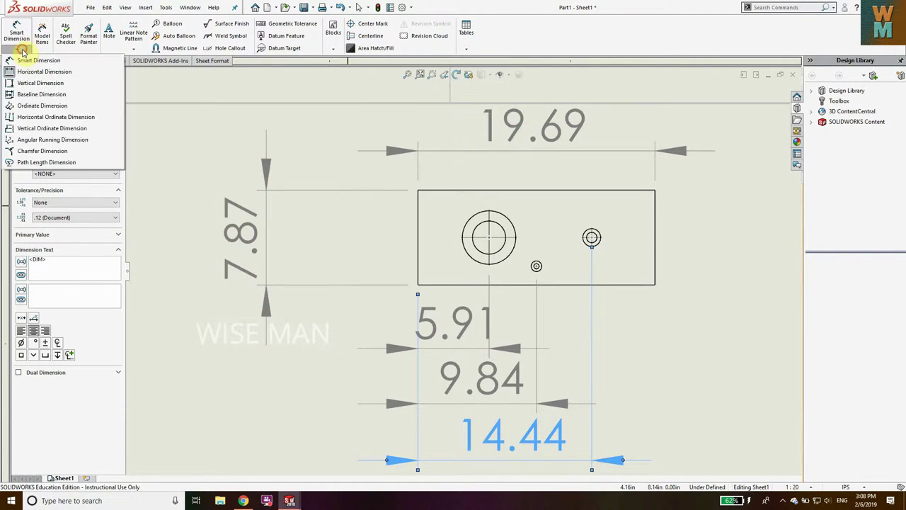
{"action": "left_click", "coordinate": [36, 82]}
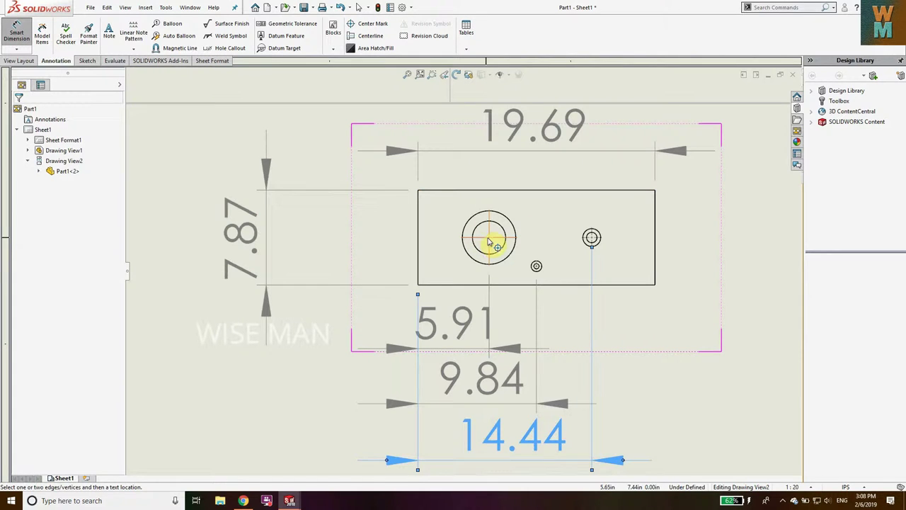
{"action": "left_click", "coordinate": [486, 252]}
{"action": "left_click", "coordinate": [418, 286]}
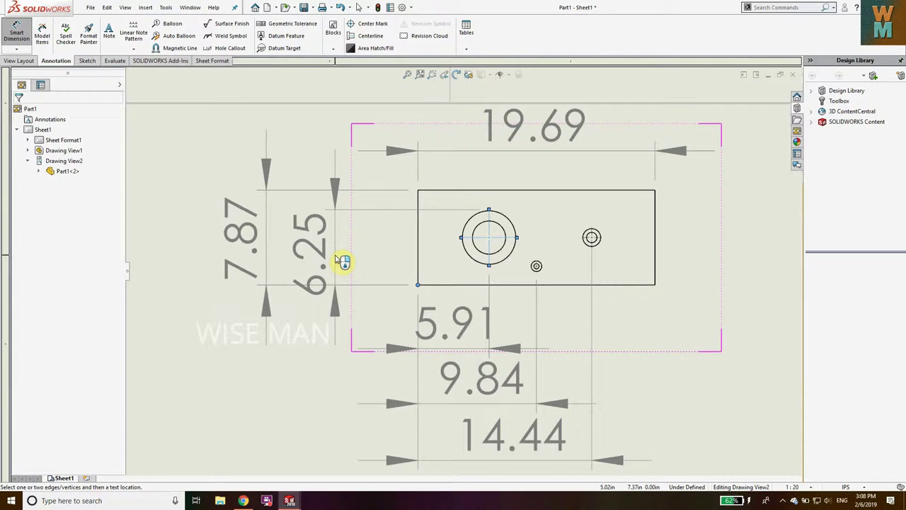
{"action": "key", "text": "Escape"}
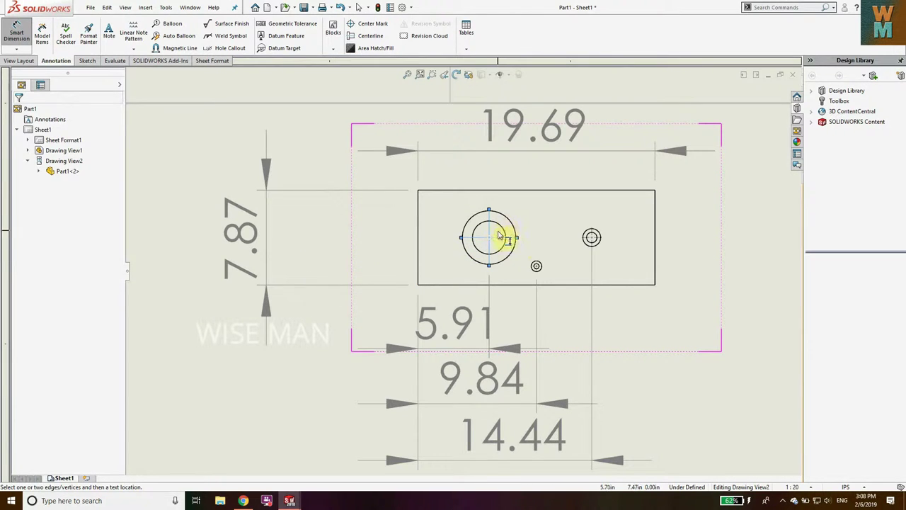
{"action": "scroll", "coordinate": [482, 242], "scroll_direction": "down", "scroll_amount": 2}
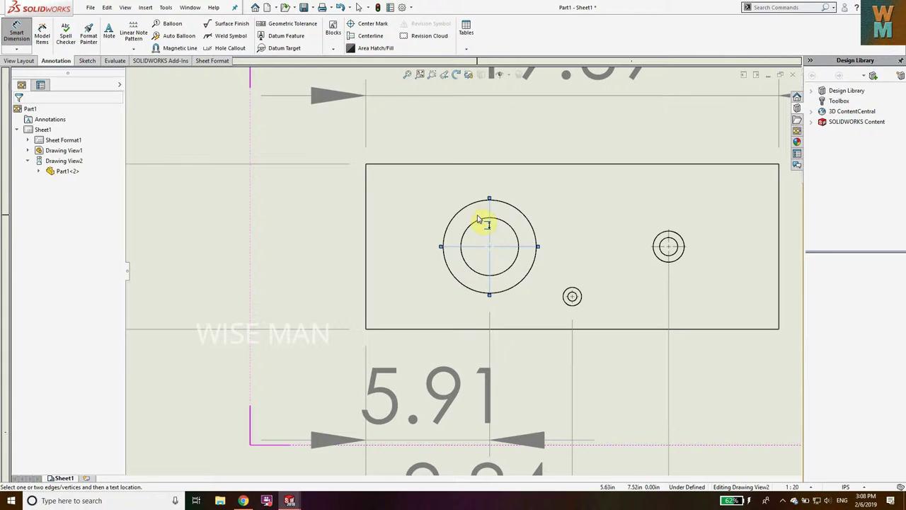
{"action": "key", "text": "Escape"}
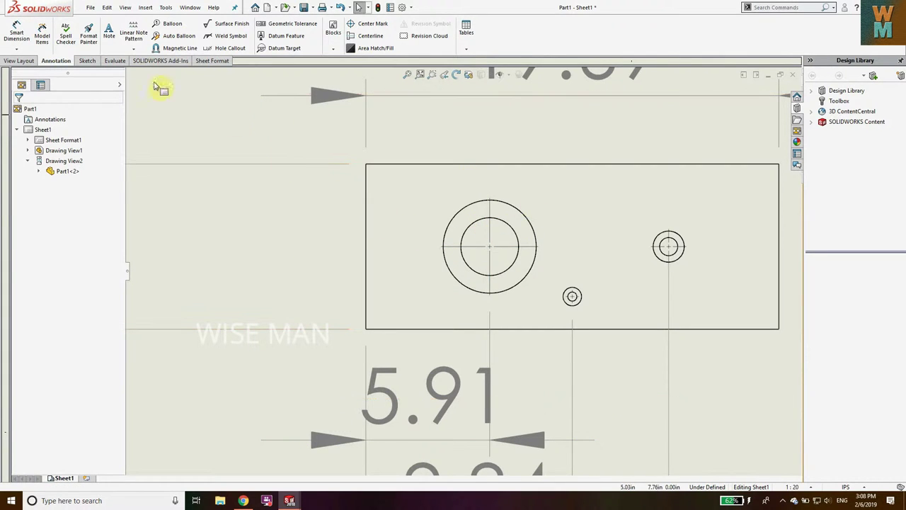
- Place a 3.94 vertical dimension from the bottom-left corner to the large hole
{"action": "left_click", "coordinate": [17, 48]}
{"action": "left_click", "coordinate": [33, 79]}
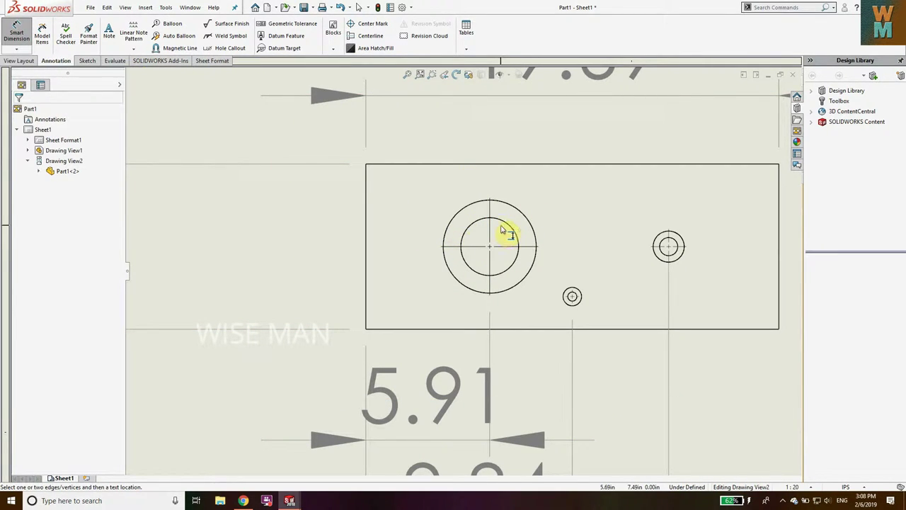
{"action": "left_click", "coordinate": [366, 326]}
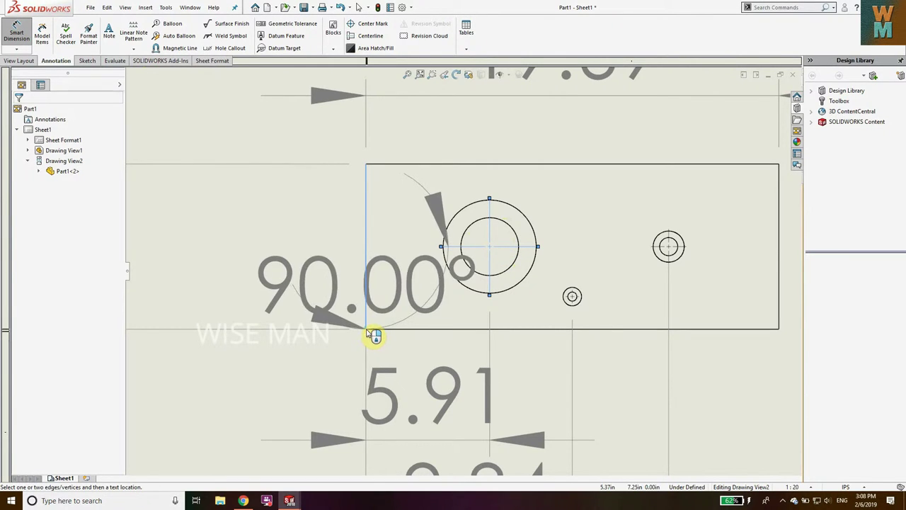
{"action": "left_click", "coordinate": [366, 329]}
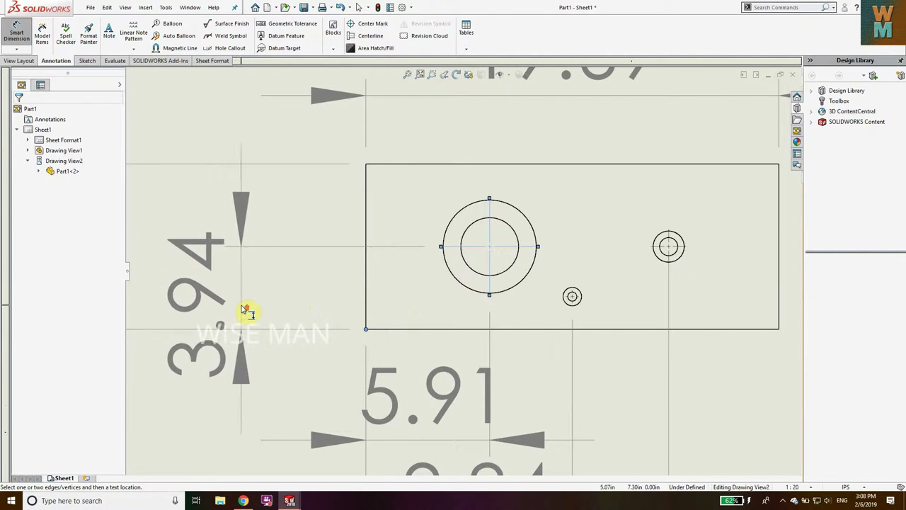
{"action": "key", "text": "z"}
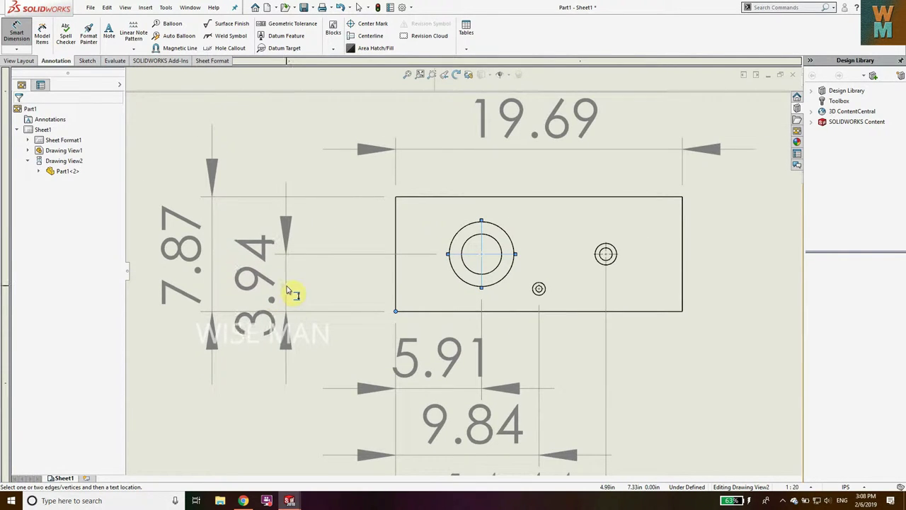
{"action": "left_click", "coordinate": [288, 298]}
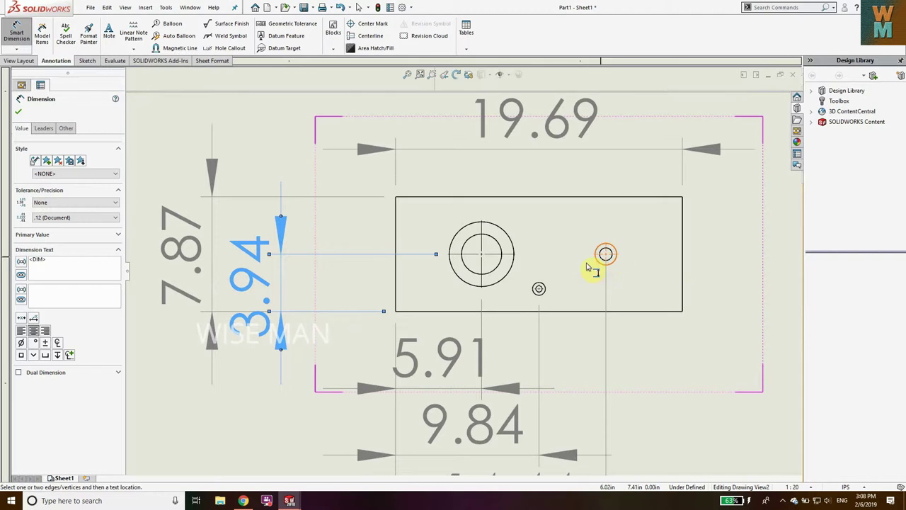
{"action": "left_click", "coordinate": [539, 290]}
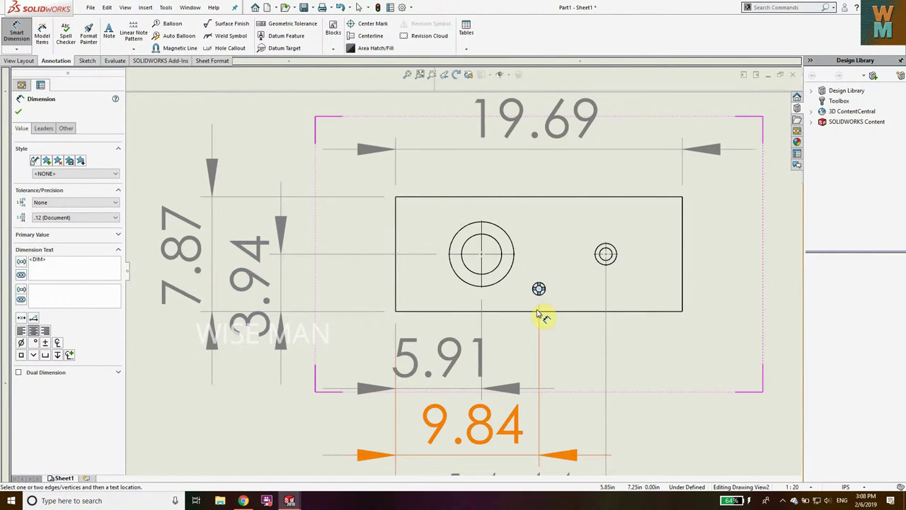
{"action": "left_click", "coordinate": [532, 312]}
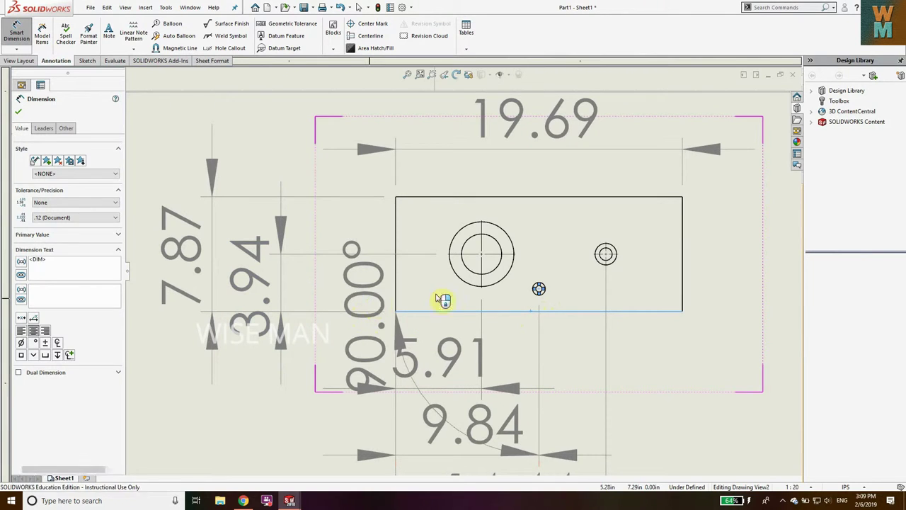
{"action": "key", "text": "Escape"}
- Add a 1.87 vertical dimension from the bottom edge to the small hole
{"action": "left_click", "coordinate": [18, 48]}
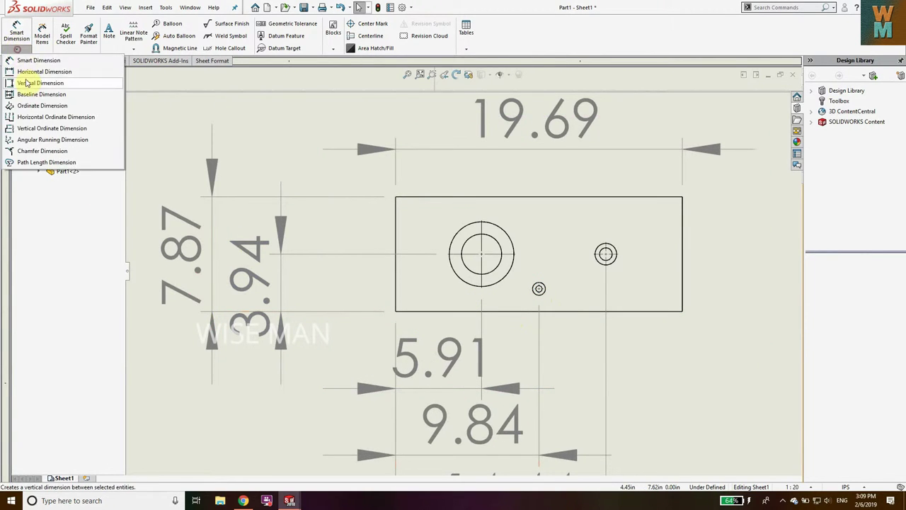
{"action": "left_click", "coordinate": [26, 78]}
{"action": "scroll", "coordinate": [542, 283], "scroll_direction": "down", "scroll_amount": 5}
{"action": "scroll", "coordinate": [507, 290], "scroll_direction": "down", "scroll_amount": 2}
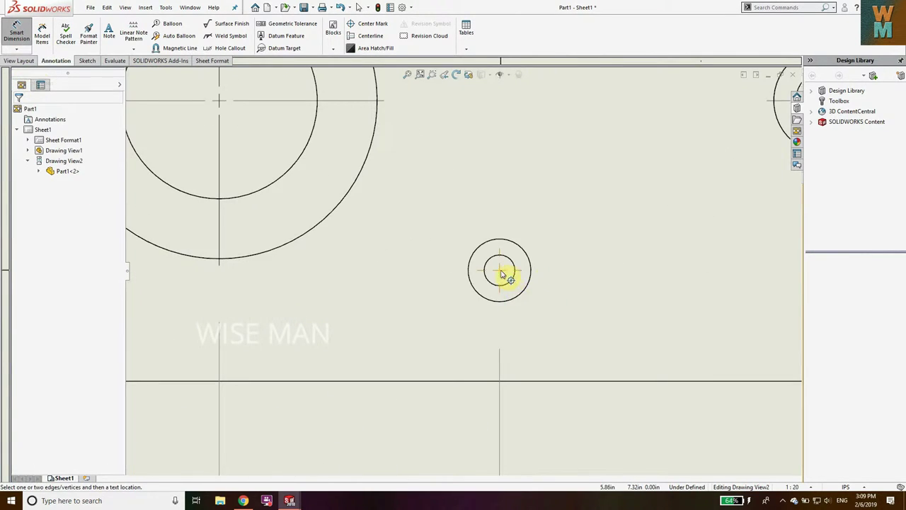
{"action": "left_click", "coordinate": [500, 272]}
{"action": "scroll", "coordinate": [436, 344], "scroll_direction": "up", "scroll_amount": 5}
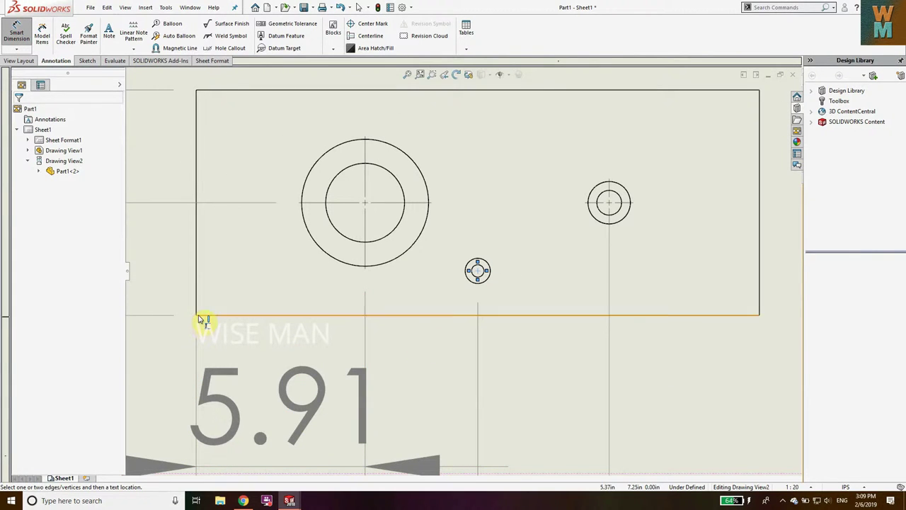
{"action": "left_click", "coordinate": [196, 316]}
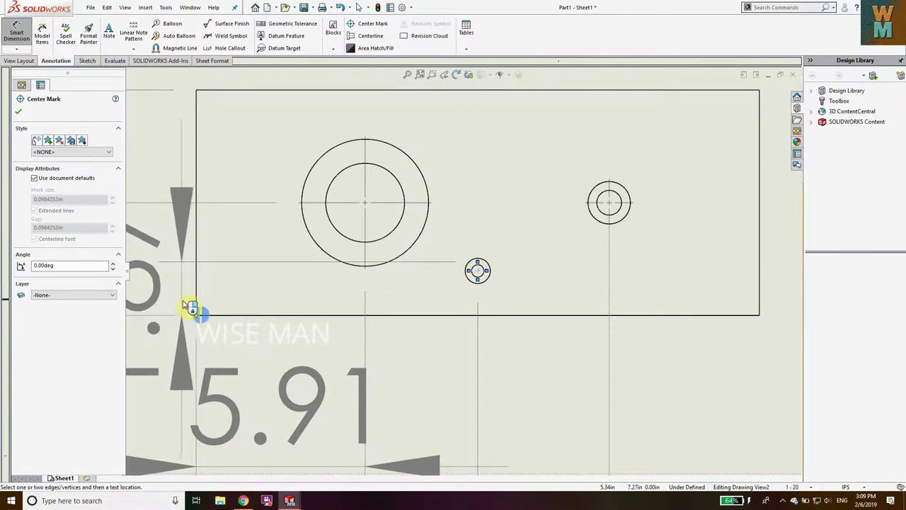
{"action": "scroll", "coordinate": [185, 307], "scroll_direction": "up", "scroll_amount": 4}
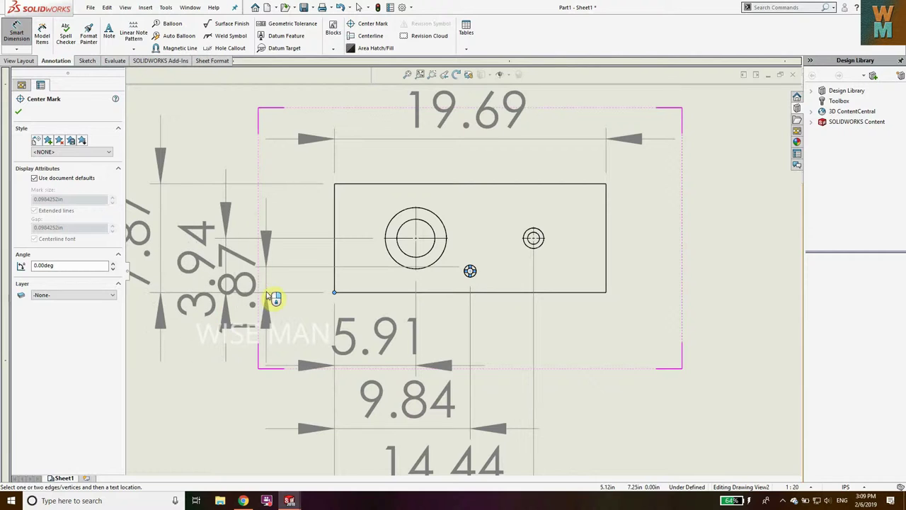
{"action": "left_click", "coordinate": [293, 356]}
- Spread out the 5.91, 7.87, 3.94 and 1.87 dimensions so they no longer overlap
{"action": "scroll", "coordinate": [306, 330], "scroll_direction": "up", "scroll_amount": 1}
{"action": "scroll", "coordinate": [339, 323], "scroll_direction": "up", "scroll_amount": 2}
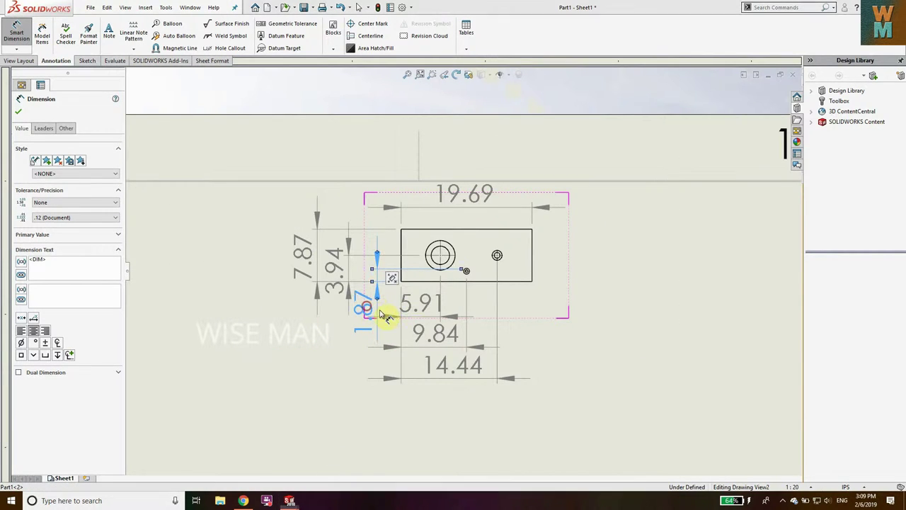
{"action": "left_click", "coordinate": [433, 306]}
{"action": "mouse_move", "coordinate": [437, 310]}
{"action": "left_mouse_down"}
{"action": "mouse_move", "coordinate": [474, 310]}
{"action": "mouse_move", "coordinate": [408, 313]}
{"action": "mouse_move", "coordinate": [427, 310]}
{"action": "left_mouse_up"}
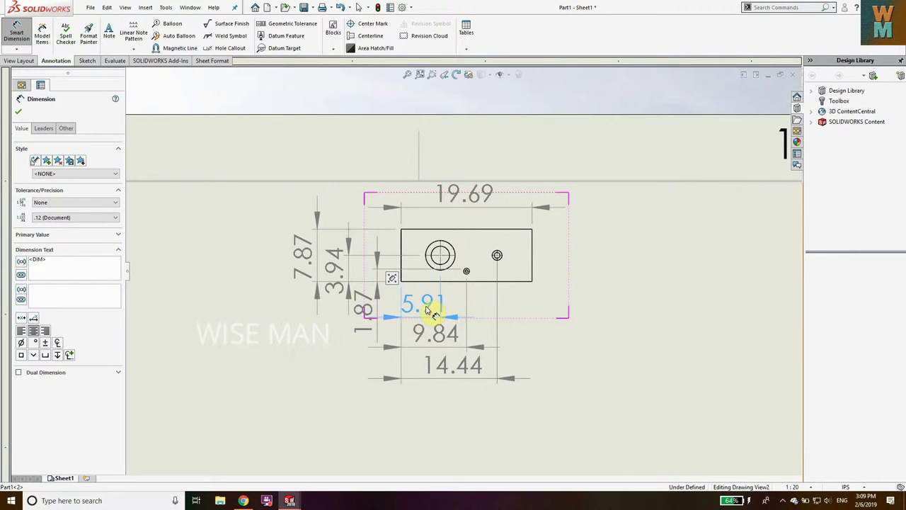
{"action": "left_click_drag", "start_coordinate": [303, 256], "coordinate": [262, 256]}
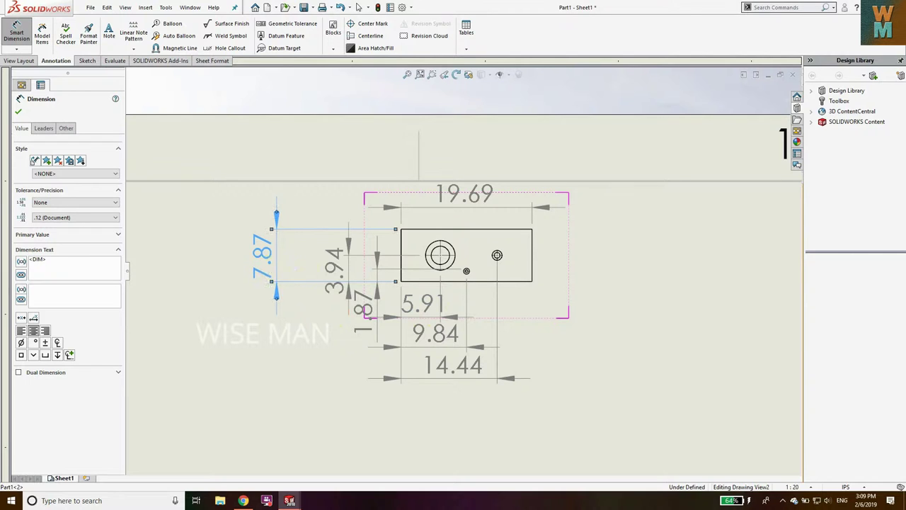
{"action": "left_click_drag", "start_coordinate": [333, 264], "coordinate": [302, 265]}
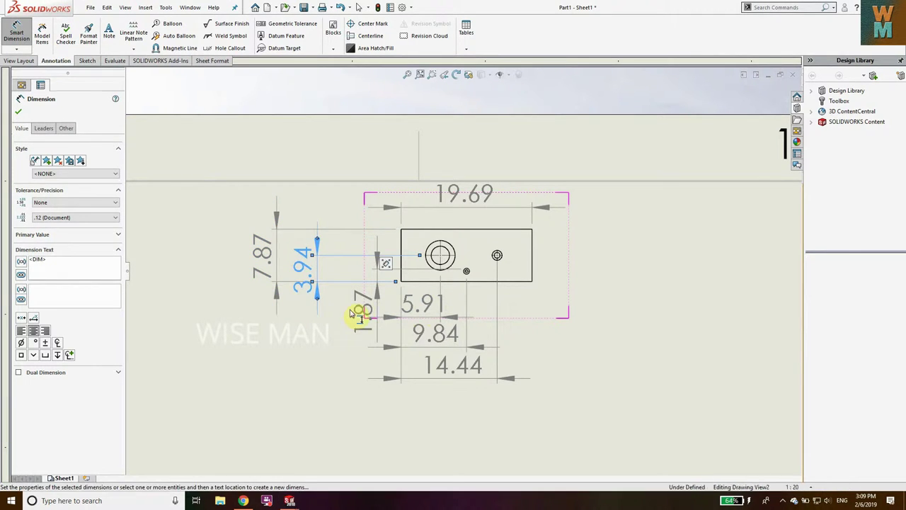
{"action": "left_click_drag", "start_coordinate": [359, 310], "coordinate": [337, 311]}
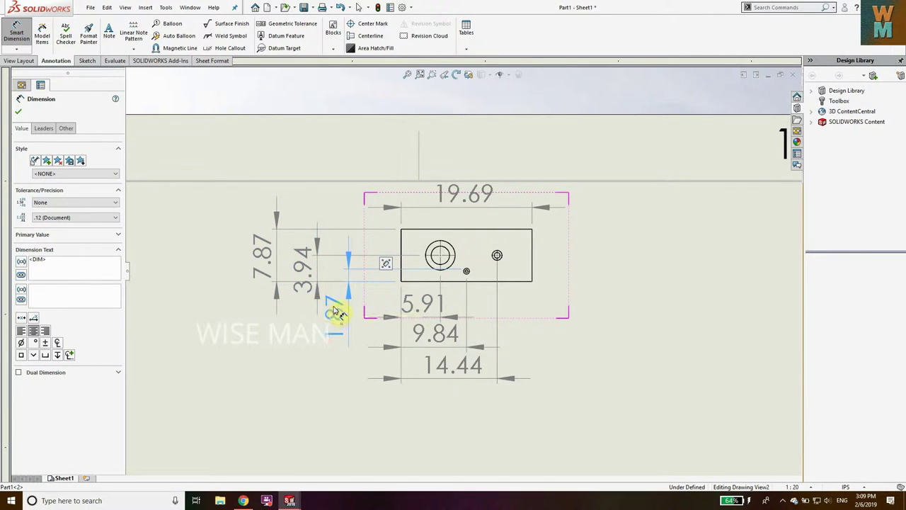
{"action": "left_click_drag", "start_coordinate": [428, 304], "coordinate": [390, 311]}
{"action": "left_click", "coordinate": [287, 361]}
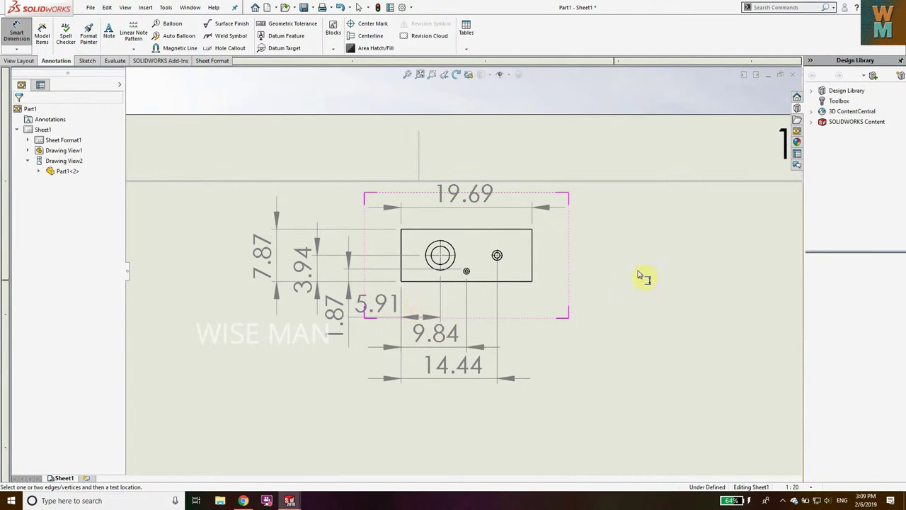
{"action": "scroll", "coordinate": [495, 259], "scroll_direction": "down", "scroll_amount": 3}
{"action": "scroll", "coordinate": [368, 276], "scroll_direction": "up", "scroll_amount": 2}
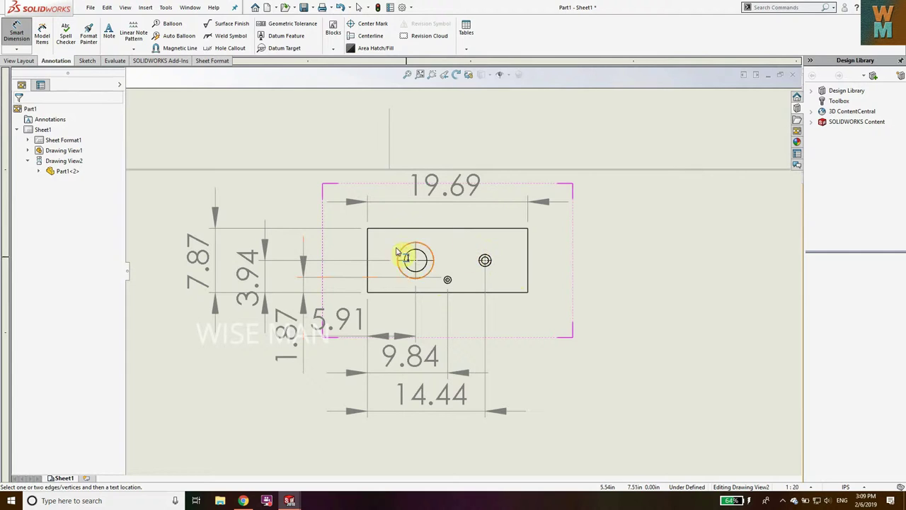
{"action": "left_click", "coordinate": [228, 50]}
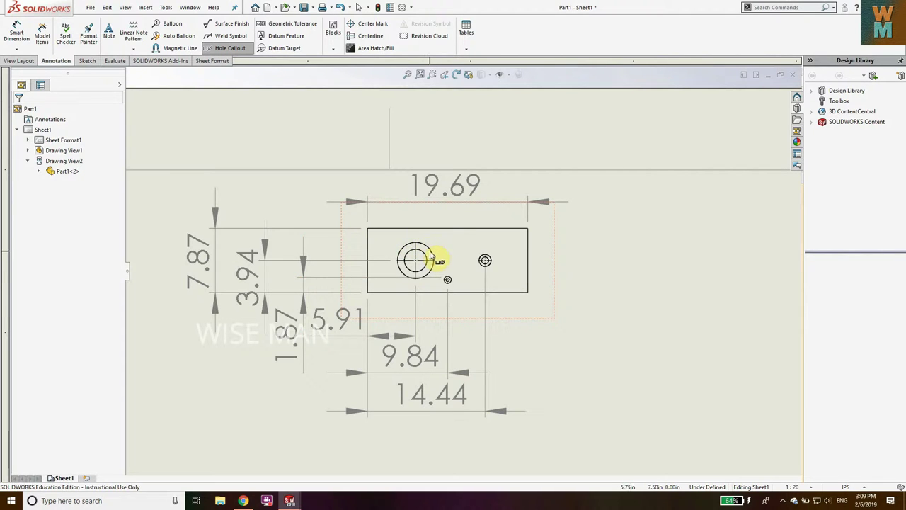
{"action": "left_click", "coordinate": [431, 257]}
{"action": "scroll", "coordinate": [262, 276], "scroll_direction": "up", "scroll_amount": 3}
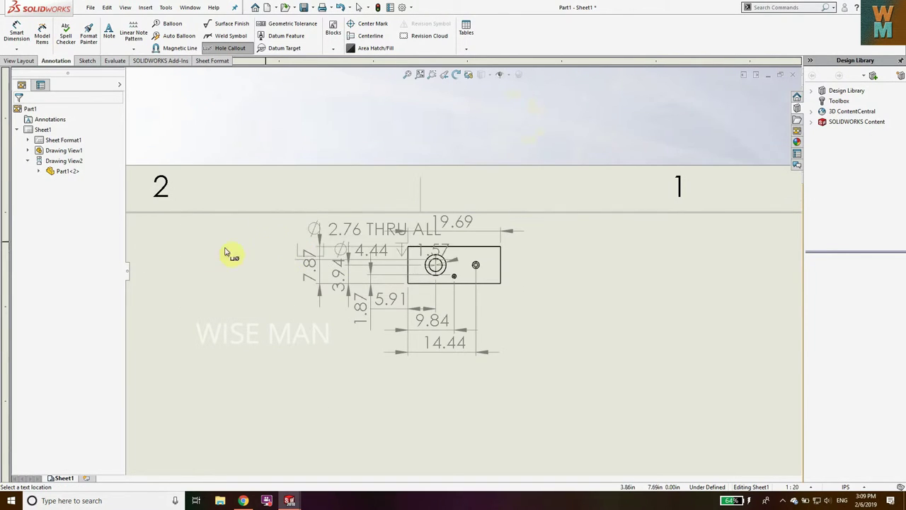
{"action": "scroll", "coordinate": [146, 259], "scroll_direction": "up", "scroll_amount": 2}
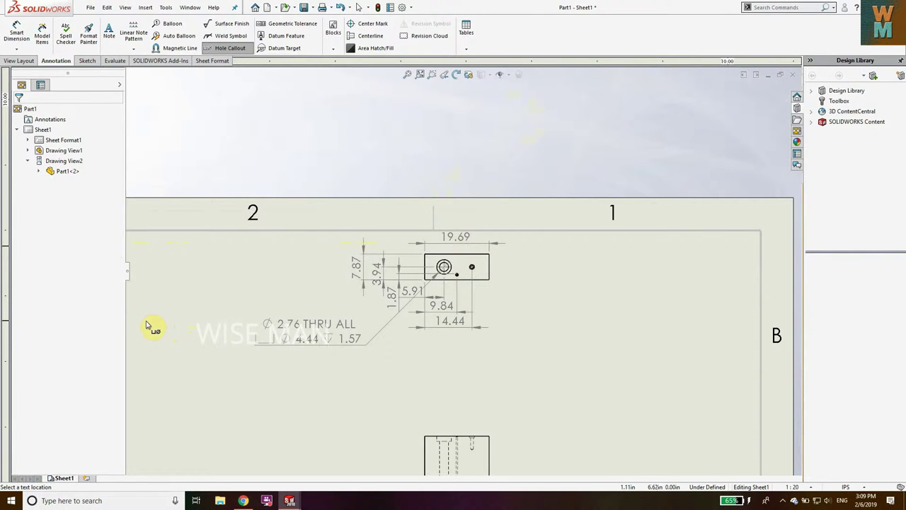
{"action": "left_click", "coordinate": [305, 283]}
{"action": "scroll", "coordinate": [304, 284], "scroll_direction": "down", "scroll_amount": 2}
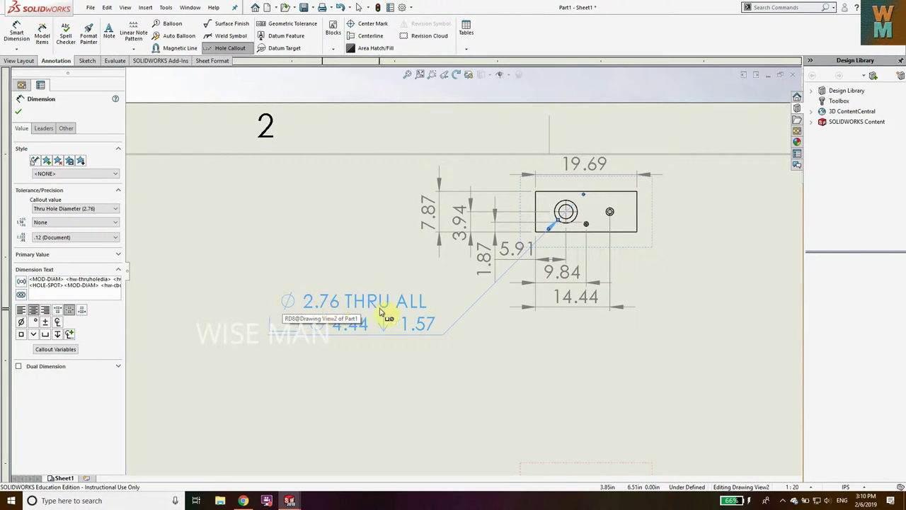
{"action": "scroll", "coordinate": [563, 382], "scroll_direction": "down", "scroll_amount": 1}
{"action": "scroll", "coordinate": [562, 382], "scroll_direction": "up", "scroll_amount": 5}
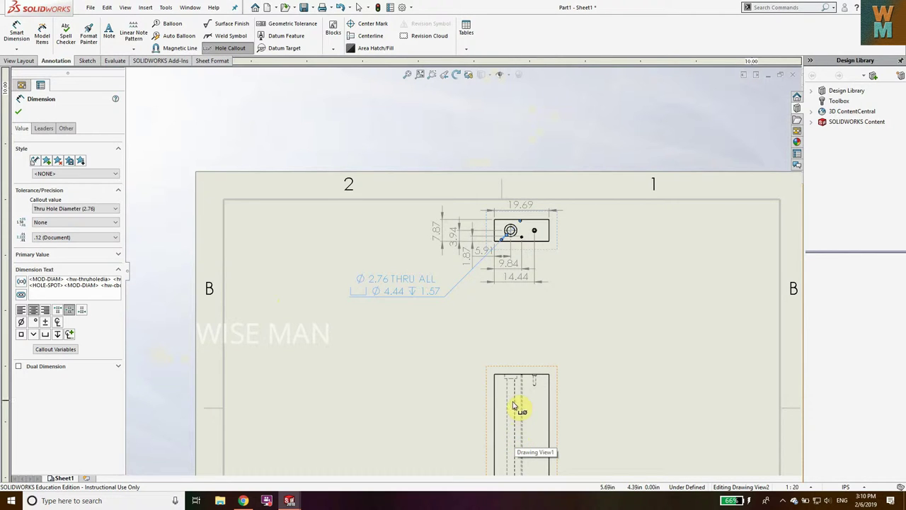
{"action": "scroll", "coordinate": [507, 400], "scroll_direction": "down", "scroll_amount": 2}
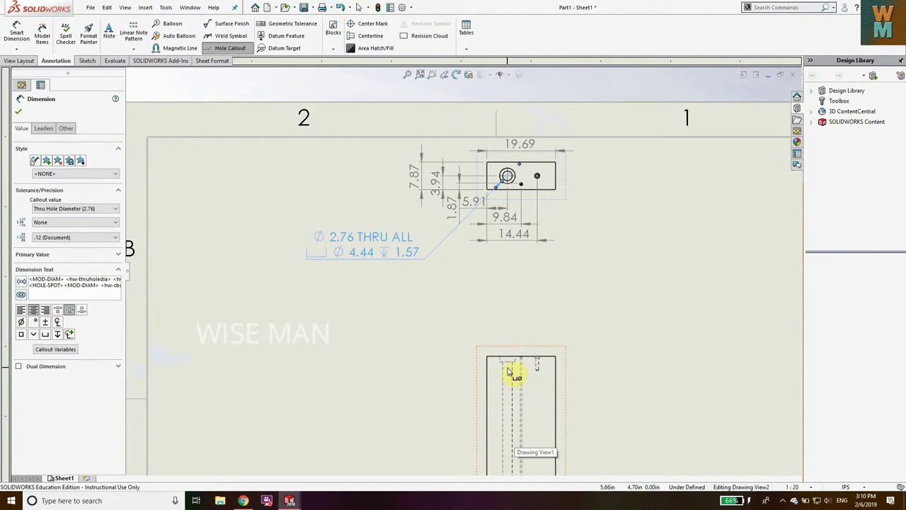
{"action": "scroll", "coordinate": [518, 364], "scroll_direction": "down", "scroll_amount": 2}
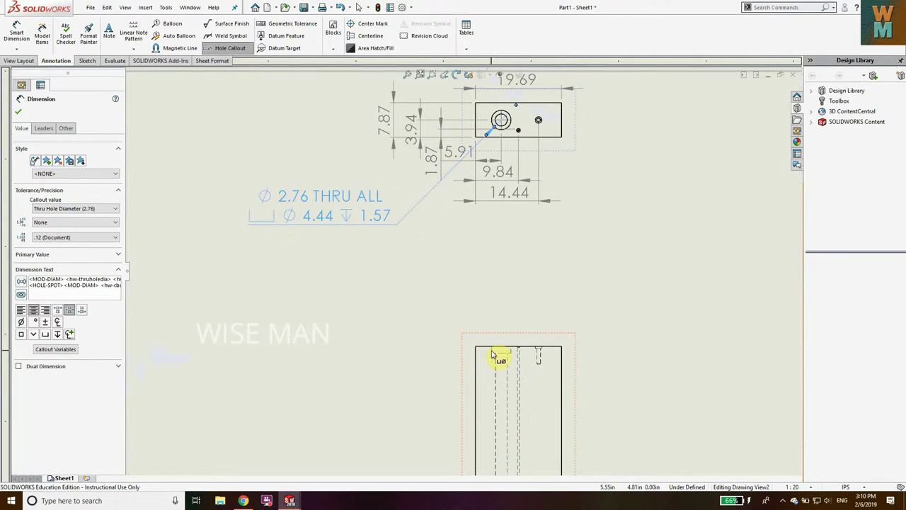
- Dimension the counterbore depth as 1.57 to the left of the front view
{"action": "left_click", "coordinate": [17, 32]}
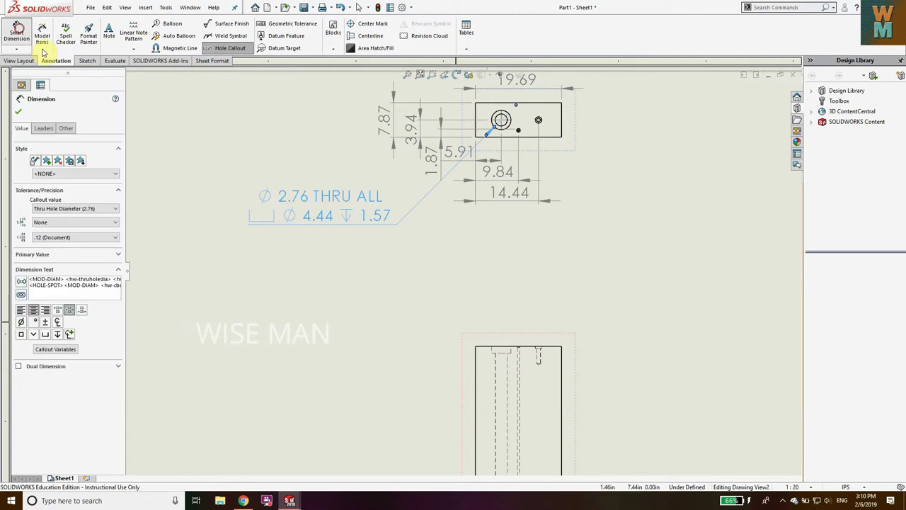
{"action": "left_click", "coordinate": [494, 354]}
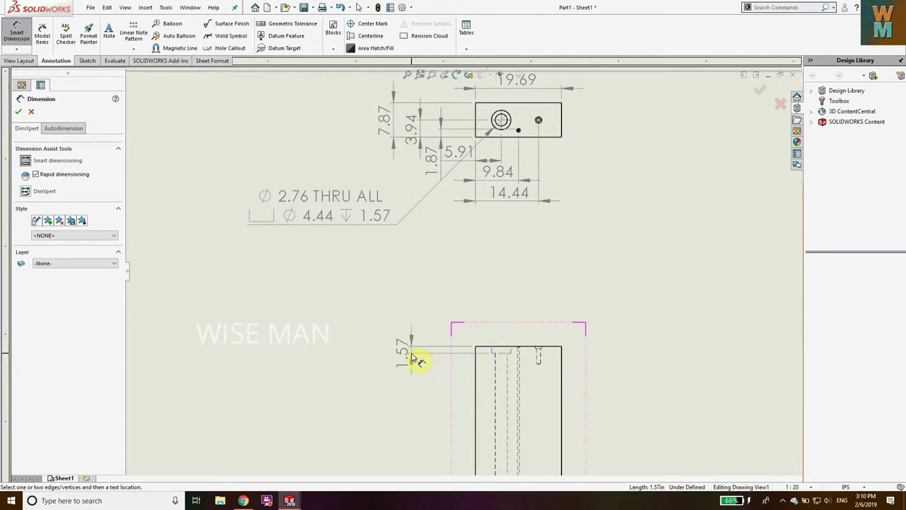
{"action": "left_click", "coordinate": [410, 357]}
{"action": "left_click", "coordinate": [19, 111]}
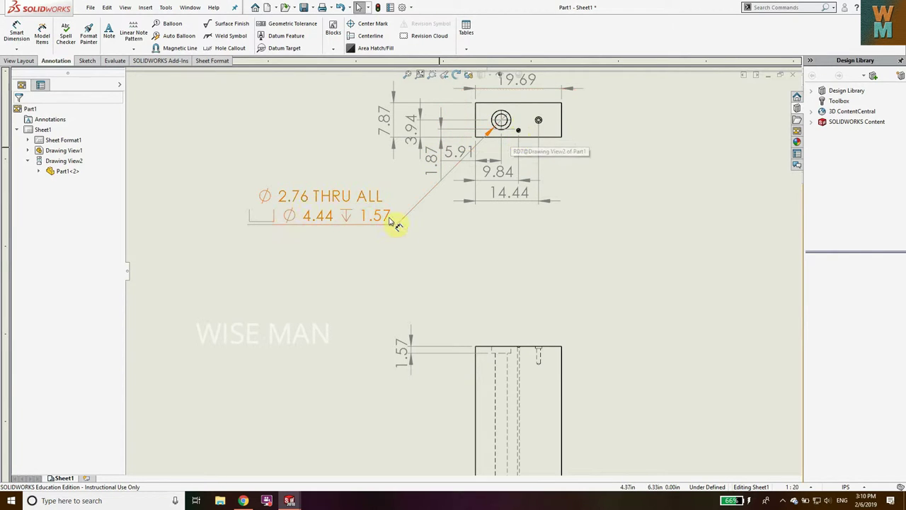
{"action": "scroll", "coordinate": [519, 172], "scroll_direction": "up", "scroll_amount": 2}
{"action": "scroll", "coordinate": [518, 172], "scroll_direction": "down", "scroll_amount": 3}
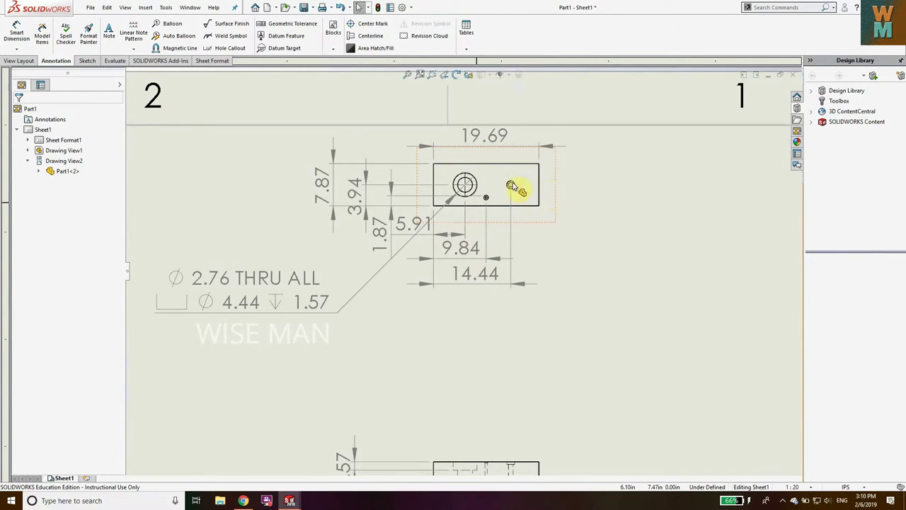
- Place a ⌀0.87 ↓3.94 counterbore hole callout on the small right hole
{"action": "left_click", "coordinate": [228, 48]}
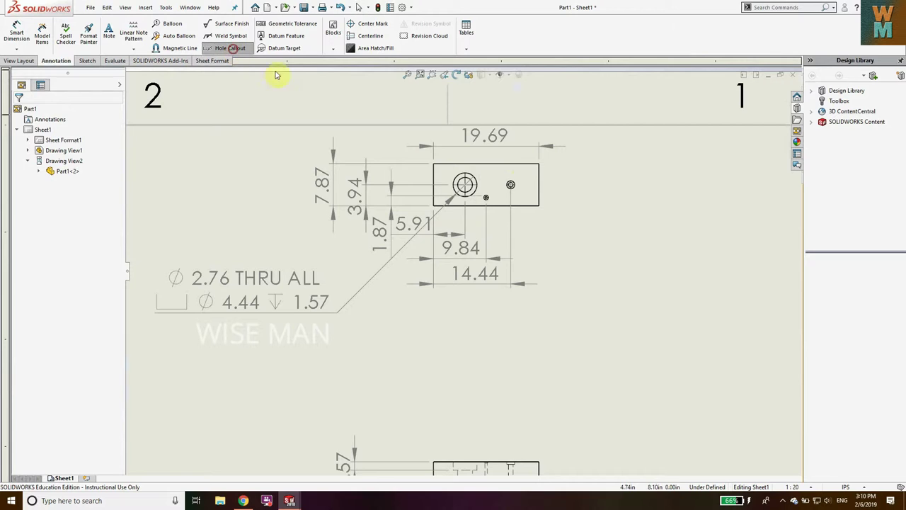
{"action": "left_click", "coordinate": [511, 186]}
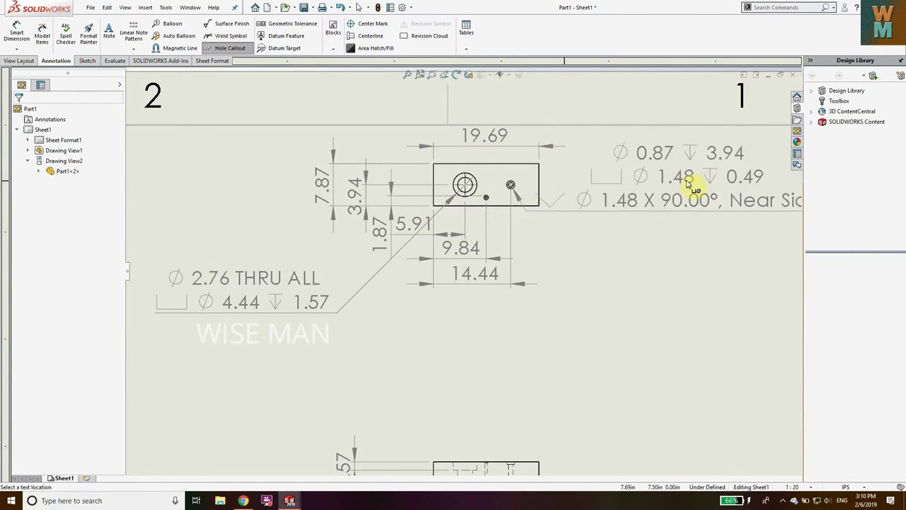
{"action": "scroll", "coordinate": [684, 223], "scroll_direction": "up", "scroll_amount": 1}
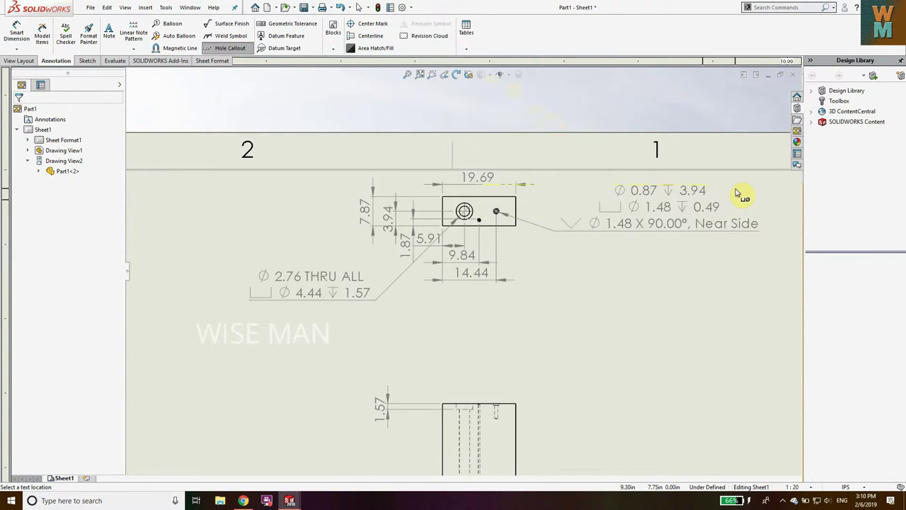
{"action": "left_click", "coordinate": [741, 192]}
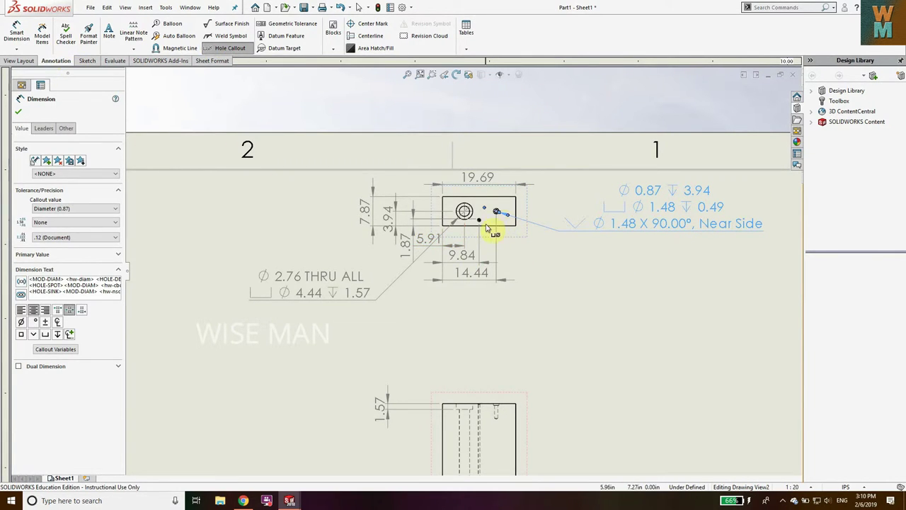
- Label the small centre hole with a Ø0.43 THRU ALL, Ø0.88 X 90.00° callout beneath the first
{"action": "left_click", "coordinate": [479, 223]}
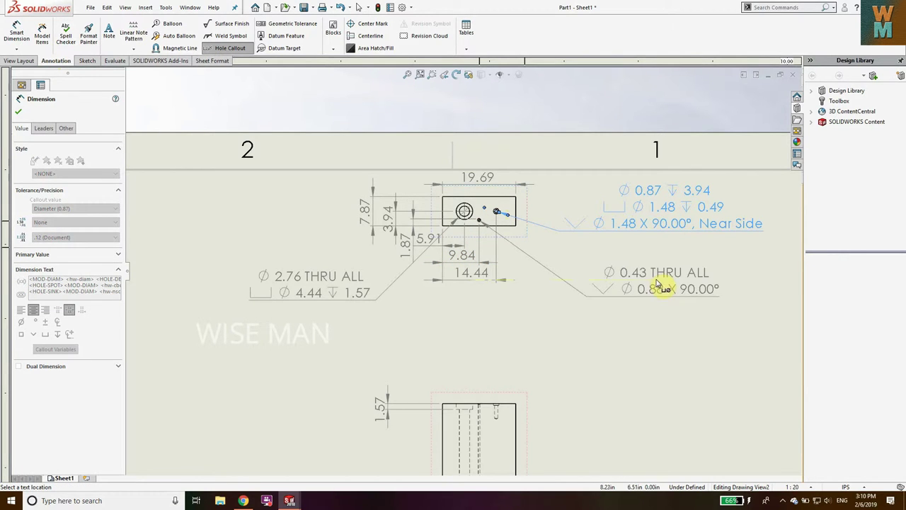
{"action": "left_click", "coordinate": [658, 281]}
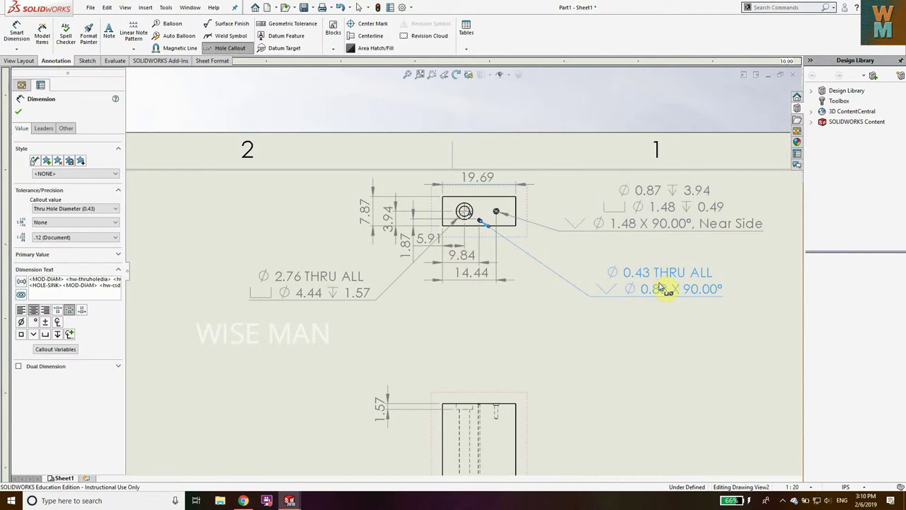
{"action": "scroll", "coordinate": [656, 281], "scroll_direction": "down", "scroll_amount": 1}
{"action": "scroll", "coordinate": [655, 281], "scroll_direction": "down", "scroll_amount": 1}
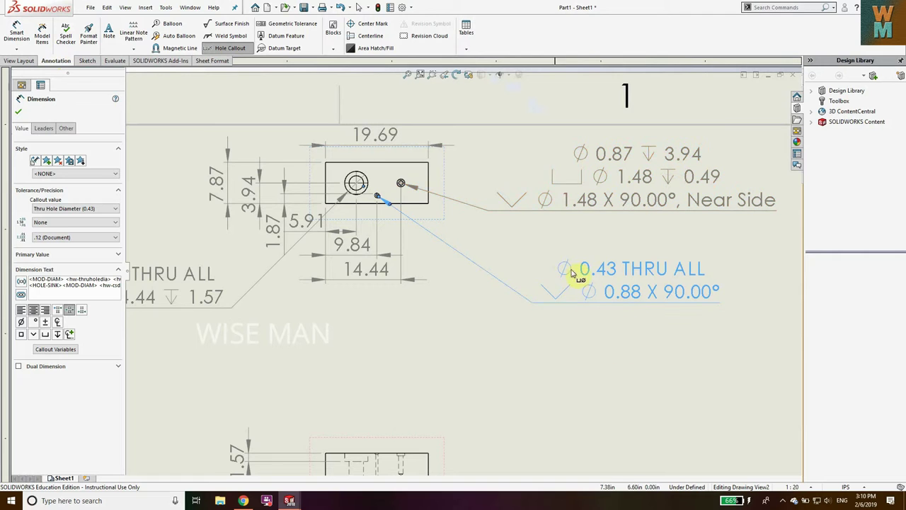
{"action": "scroll", "coordinate": [415, 196], "scroll_direction": "down", "scroll_amount": 3}
{"action": "scroll", "coordinate": [475, 238], "scroll_direction": "up", "scroll_amount": 5}
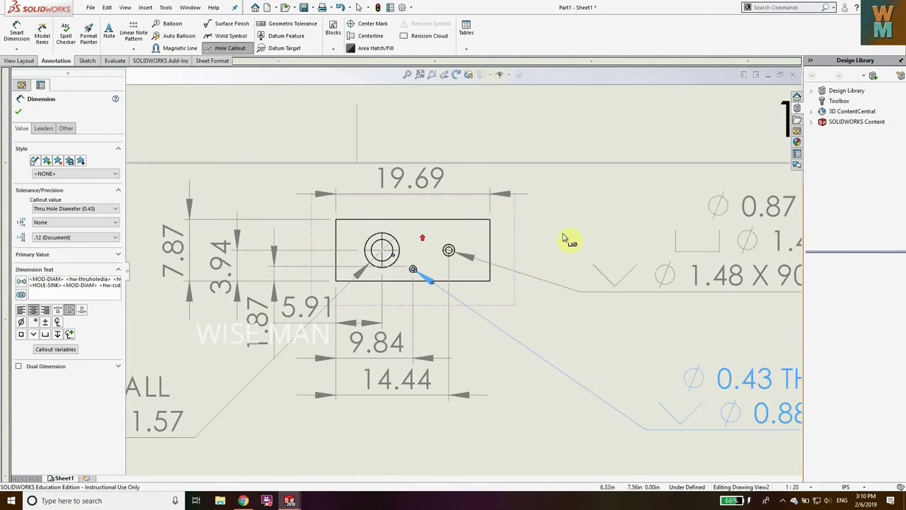
{"action": "scroll", "coordinate": [585, 253], "scroll_direction": "down", "scroll_amount": 3}
{"action": "scroll", "coordinate": [481, 269], "scroll_direction": "up", "scroll_amount": 2}
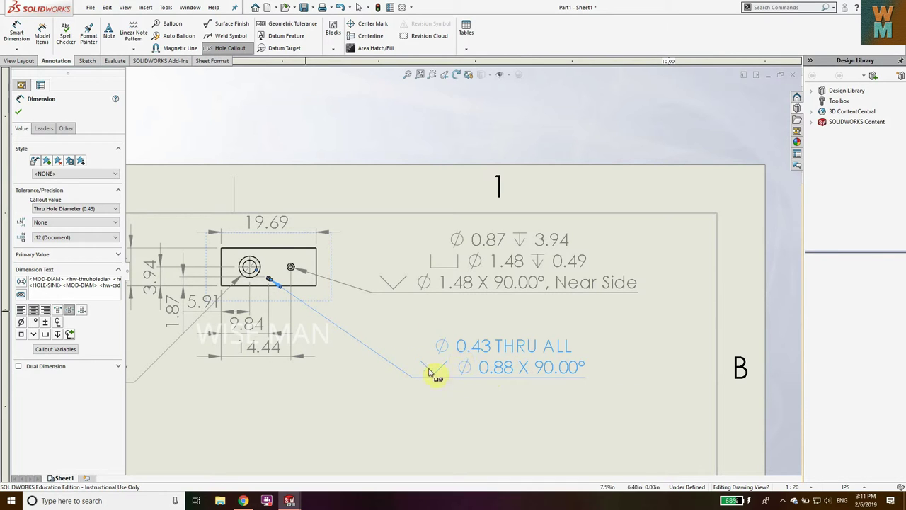
{"action": "scroll", "coordinate": [340, 404], "scroll_direction": "up", "scroll_amount": 5}
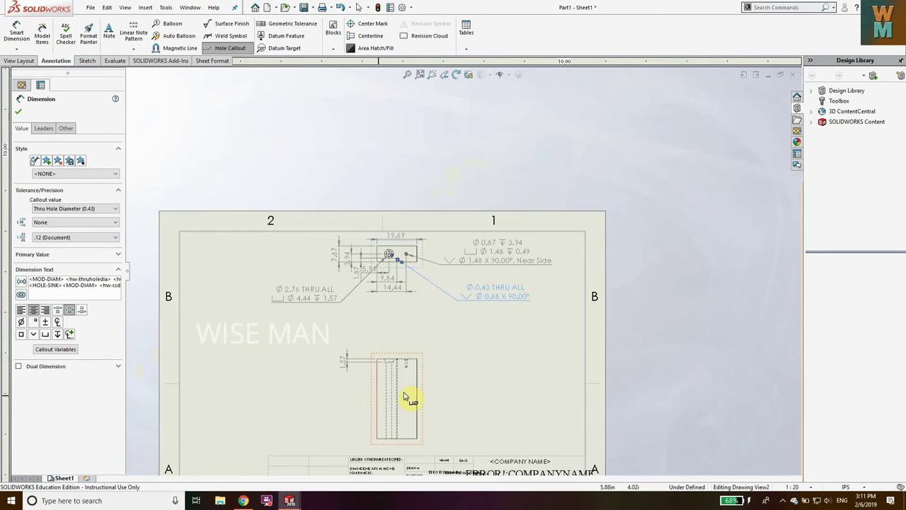
{"action": "scroll", "coordinate": [404, 394], "scroll_direction": "down", "scroll_amount": 8}
{"action": "scroll", "coordinate": [469, 268], "scroll_direction": "down", "scroll_amount": 4}
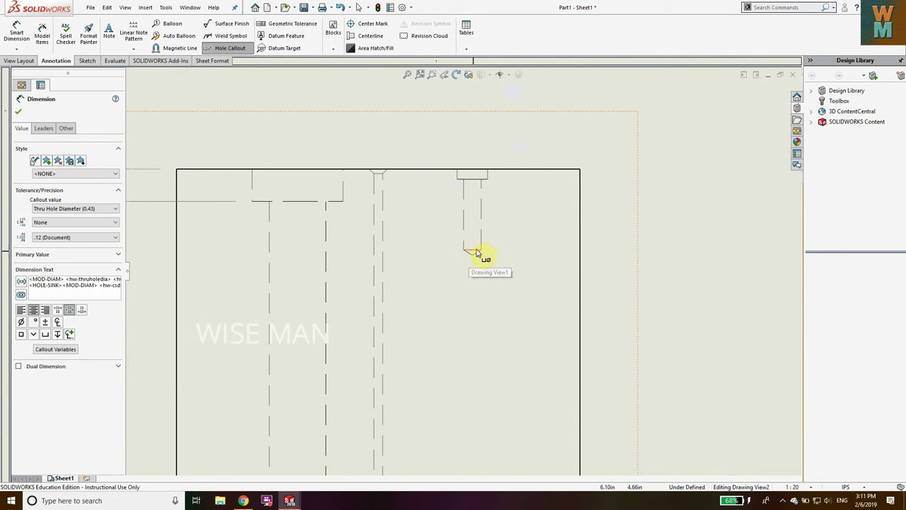
{"action": "scroll", "coordinate": [620, 196], "scroll_direction": "up", "scroll_amount": 6}
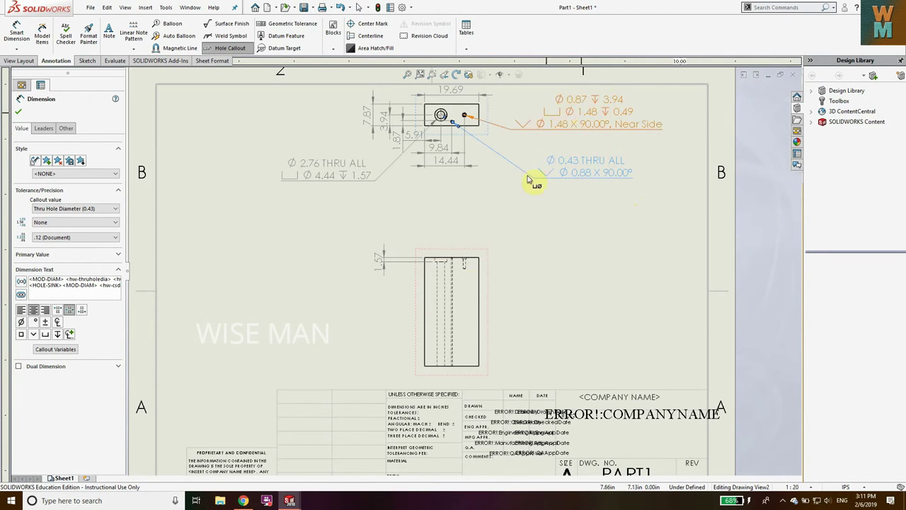
{"action": "scroll", "coordinate": [472, 228], "scroll_direction": "down", "scroll_amount": 8}
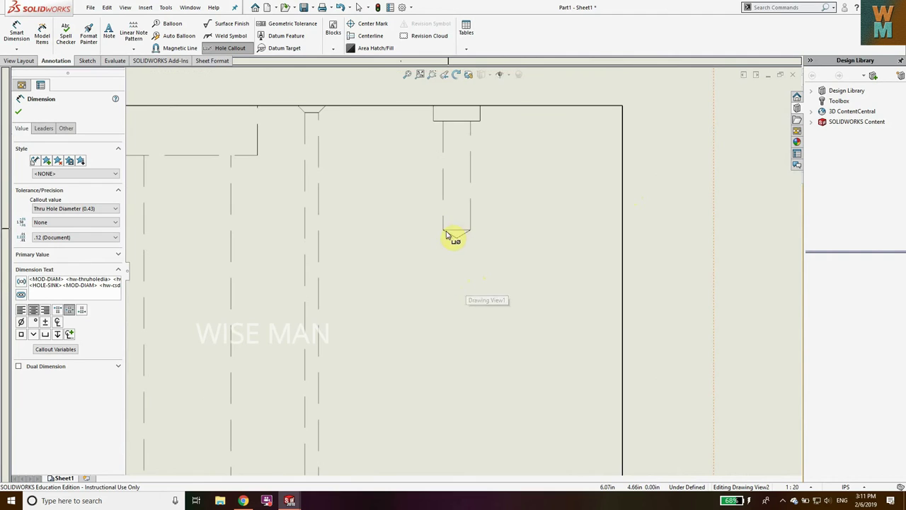
{"action": "scroll", "coordinate": [453, 237], "scroll_direction": "up", "scroll_amount": 8}
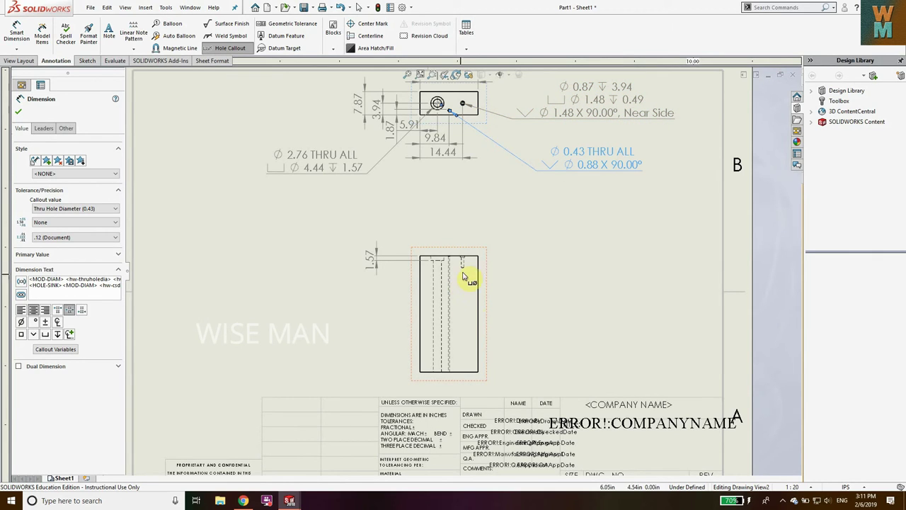
{"action": "scroll", "coordinate": [468, 267], "scroll_direction": "down", "scroll_amount": 3}
{"action": "scroll", "coordinate": [425, 247], "scroll_direction": "down", "scroll_amount": 4}
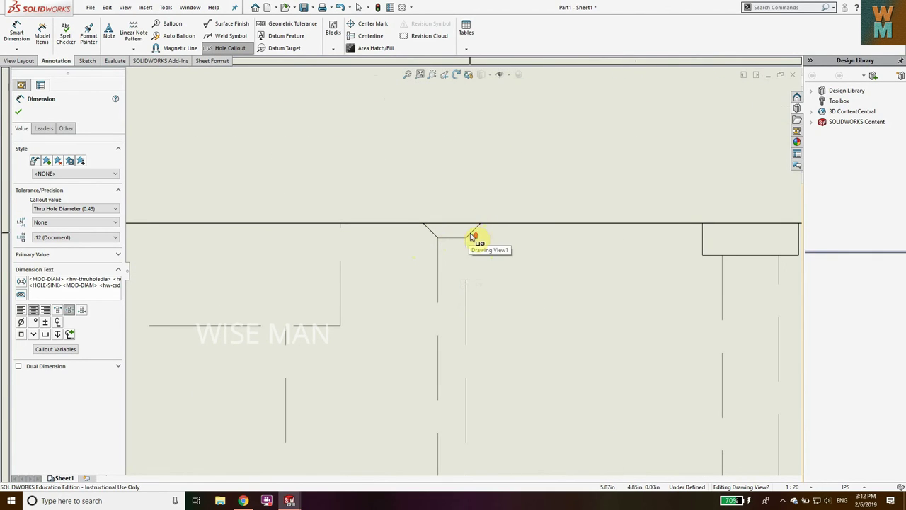
{"action": "scroll", "coordinate": [477, 236], "scroll_direction": "up", "scroll_amount": 8}
{"action": "scroll", "coordinate": [491, 203], "scroll_direction": "down", "scroll_amount": 4}
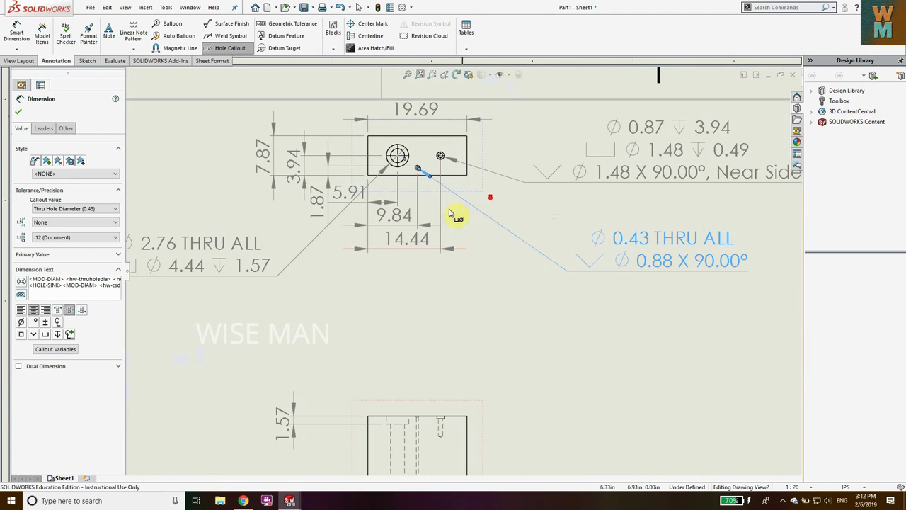
{"action": "scroll", "coordinate": [458, 210], "scroll_direction": "up", "scroll_amount": 2}
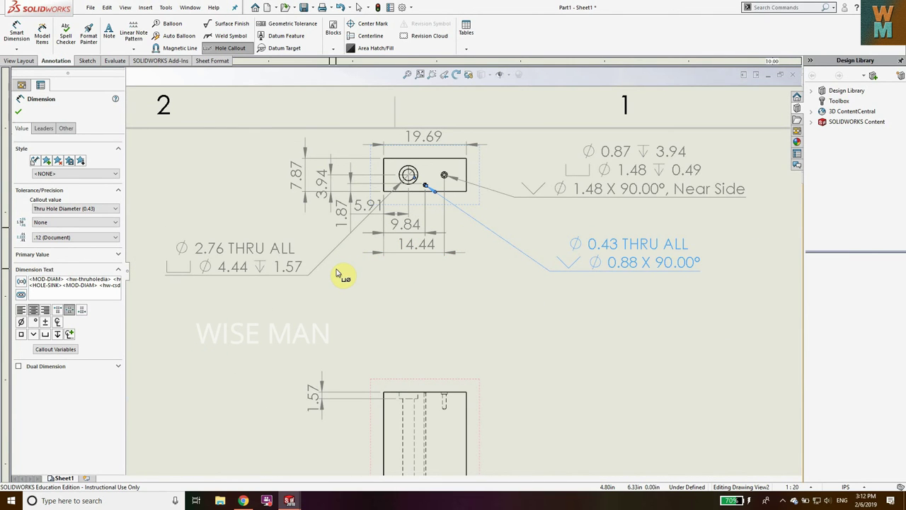